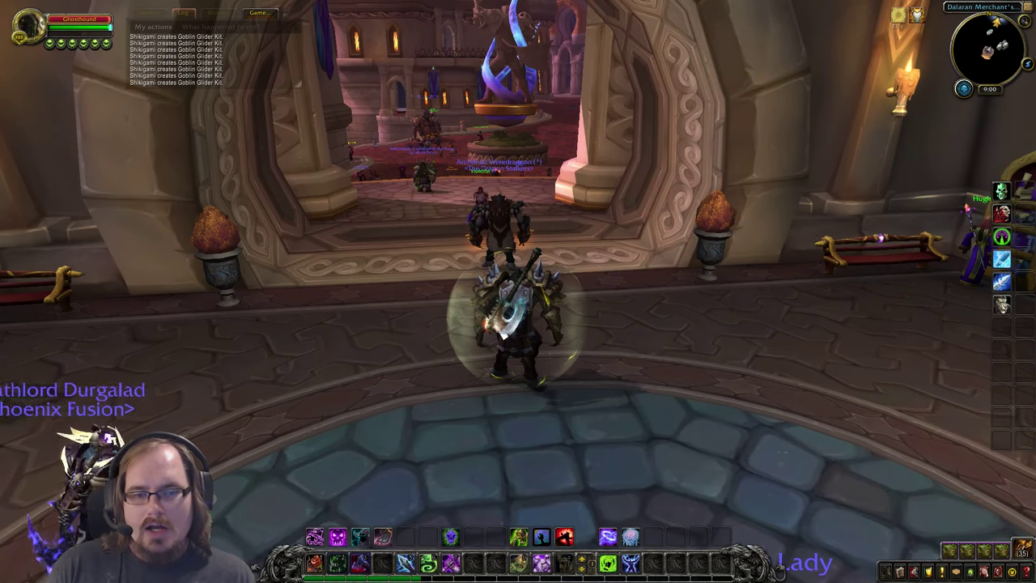
# Bring up the Game Menu with Escape while standing in the Dalaran bank.
pyautogui.press('Escape')
# Reload the UI from the AddOn List with Bagnon off, then open all default bags.
pyautogui.click(512, 315)
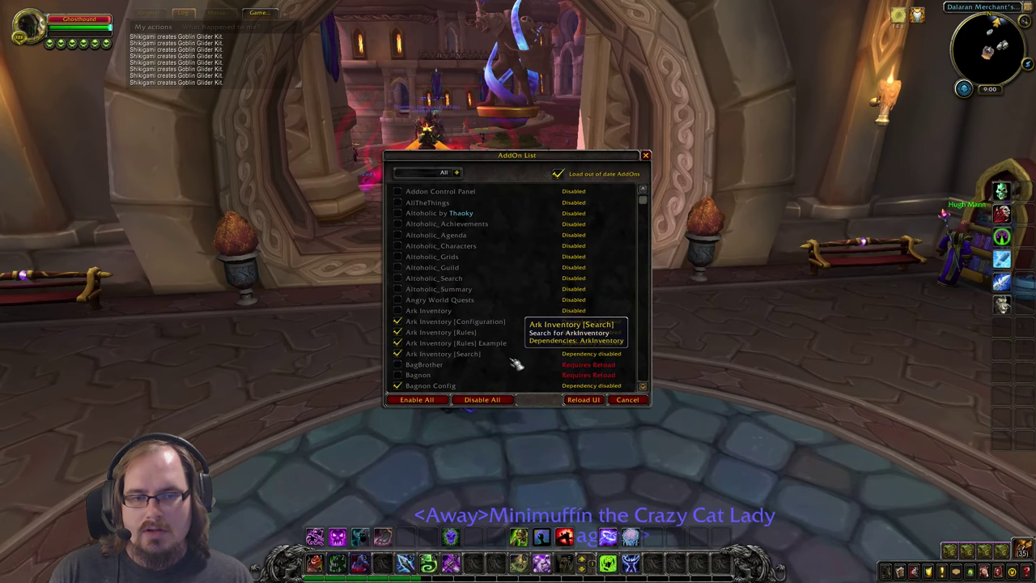
pyautogui.click(583, 399)
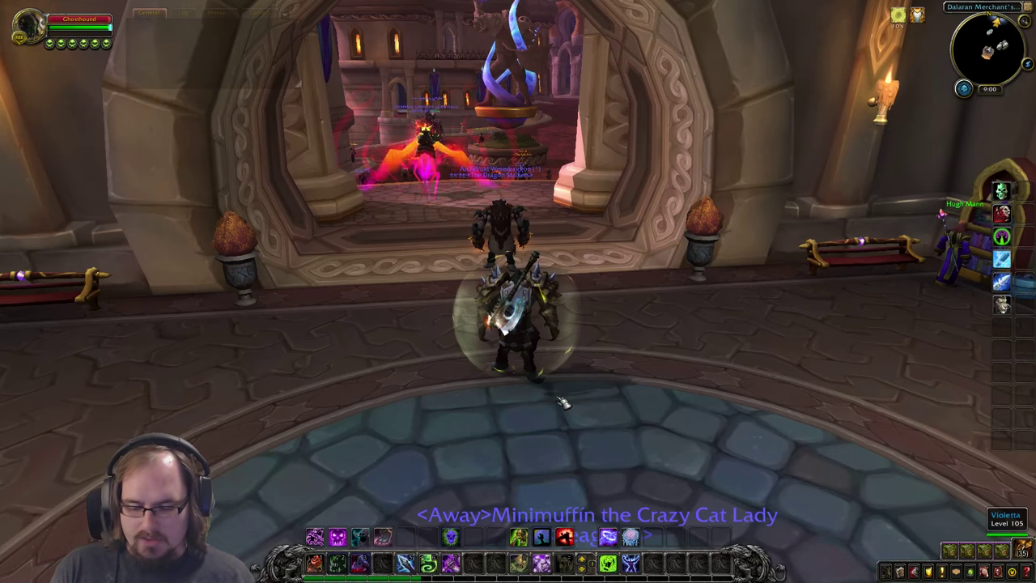
pyautogui.press('b')
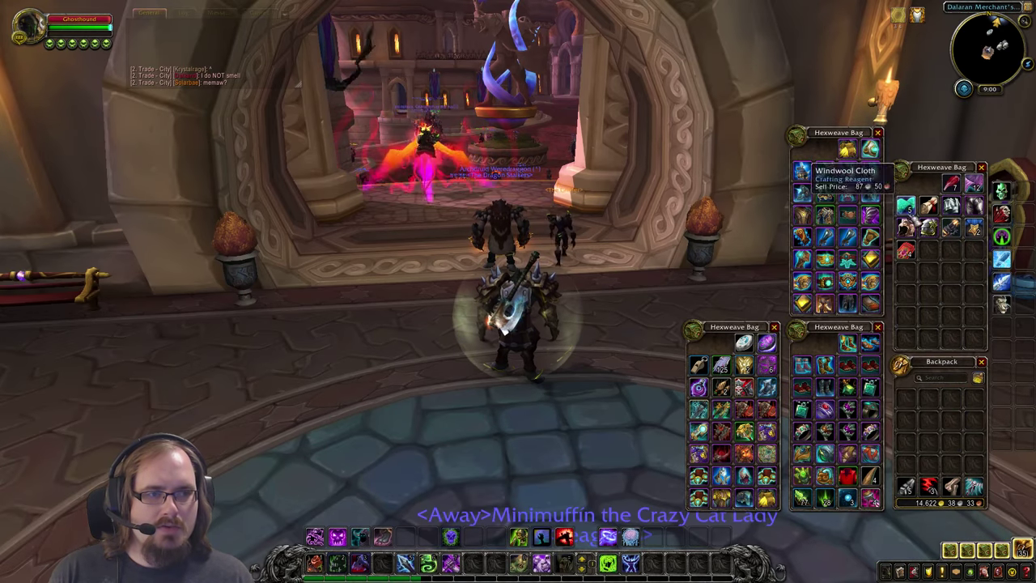
# Close two Hexweave Bag windows, then reopen all bags.
pyautogui.click(878, 327)
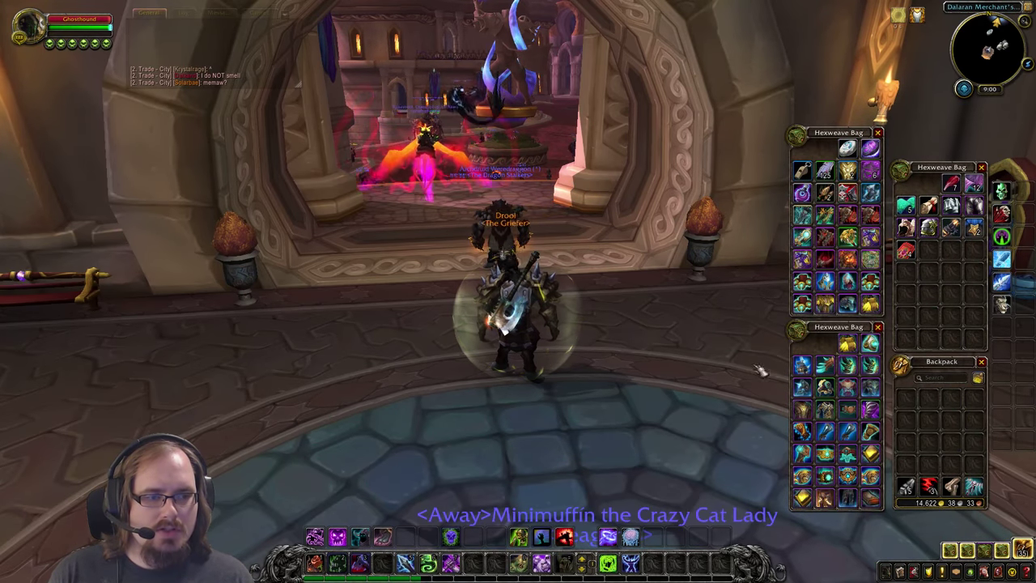
pyautogui.click(981, 167)
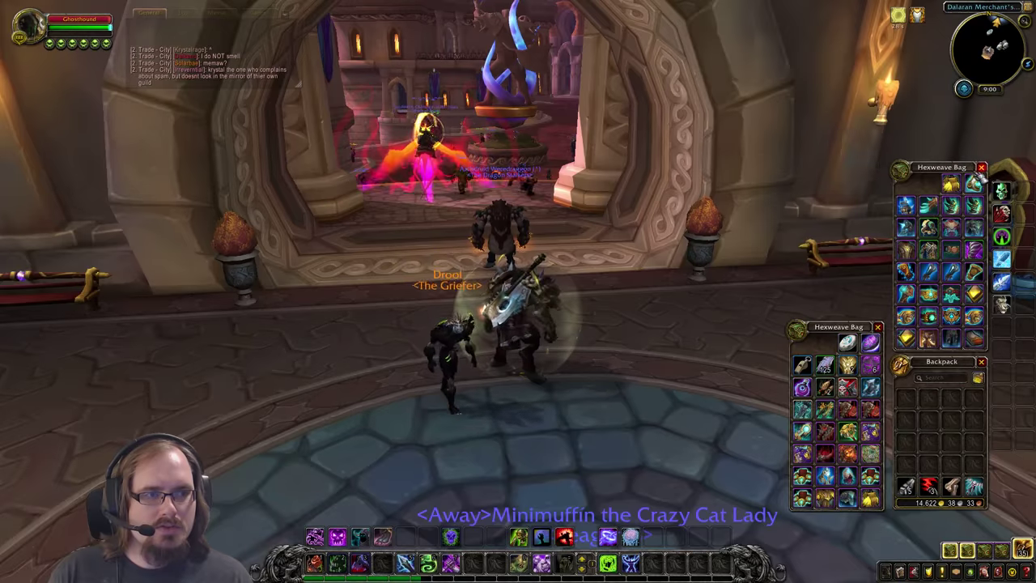
pyautogui.press('b')
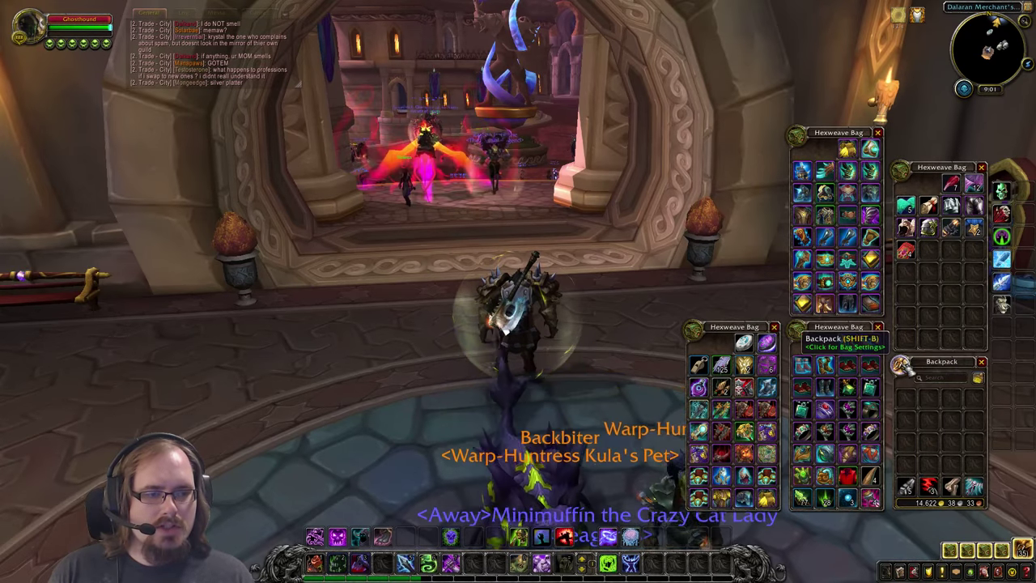
# Assign a Hexweave Bag to Trade Goods through its bag settings.
pyautogui.click(901, 366)
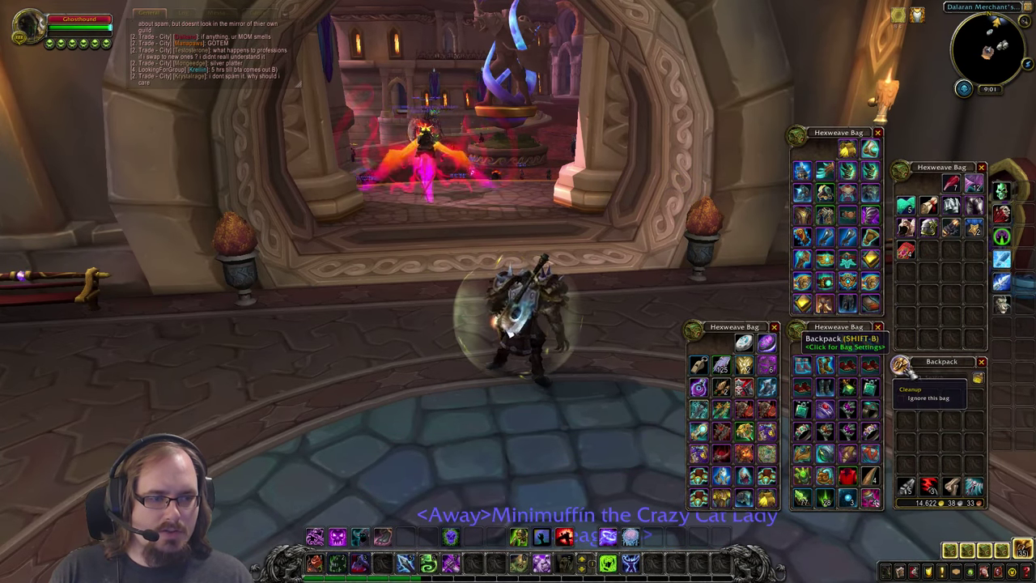
pyautogui.click(903, 369)
pyautogui.click(900, 169)
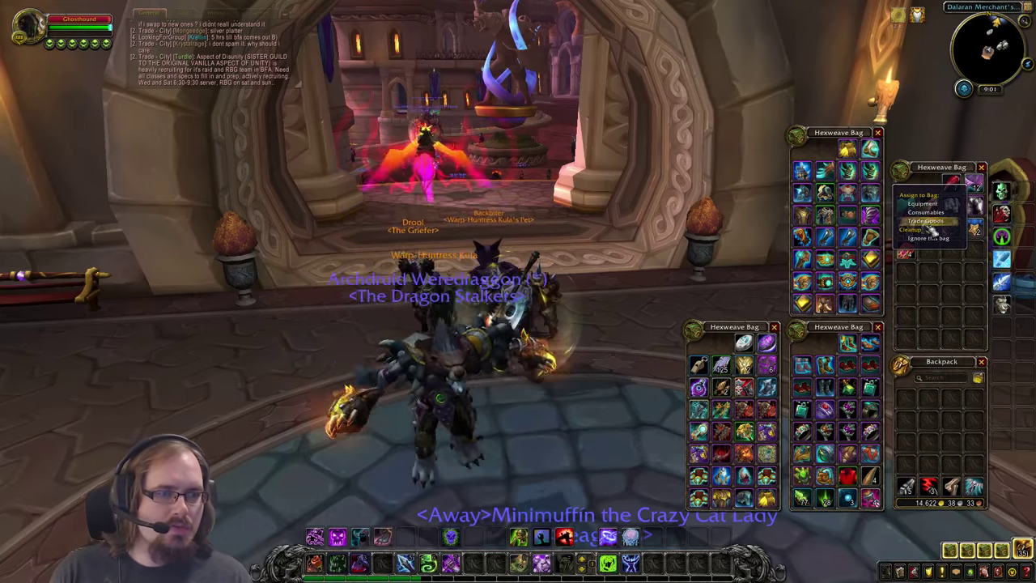
pyautogui.click(931, 223)
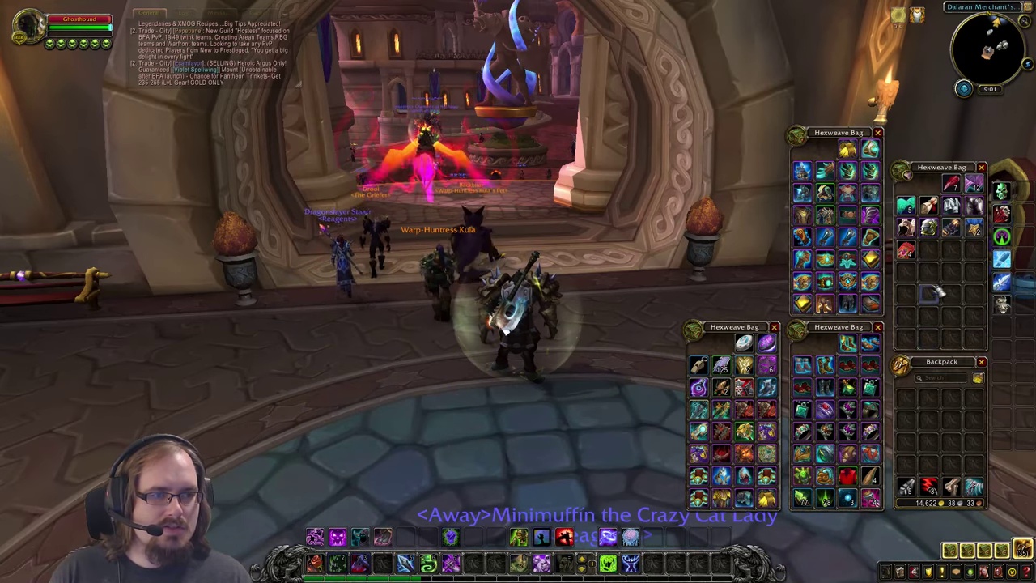
# Clean up and sort the bag contents twice, then close all bag windows.
pyautogui.click(978, 378)
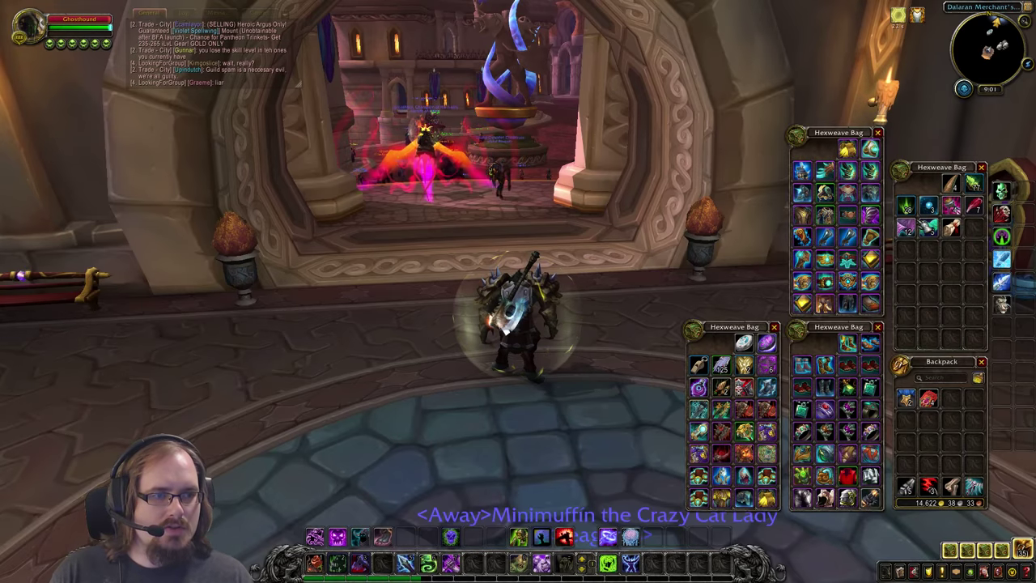
pyautogui.click(978, 378)
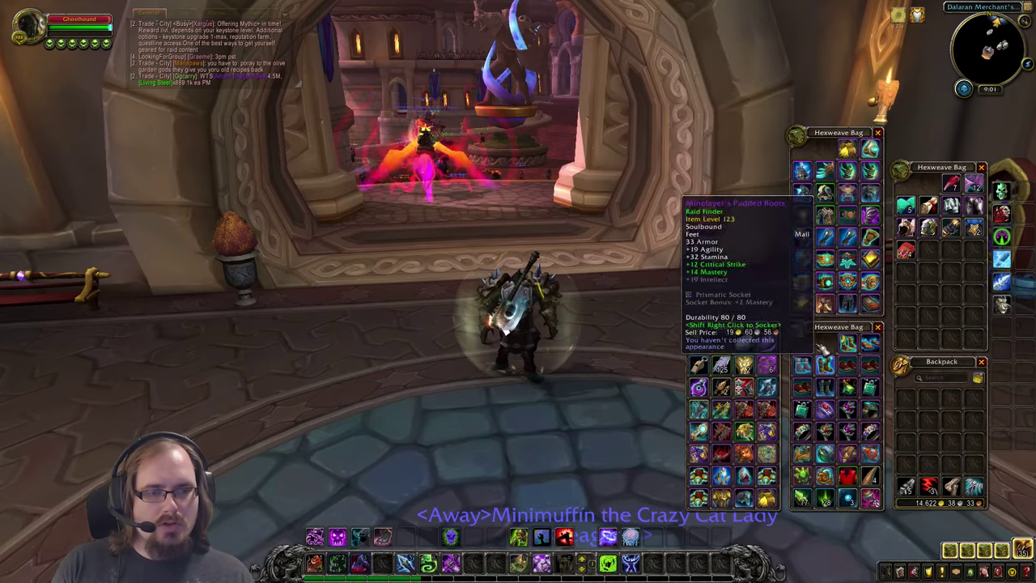
pyautogui.press('b')
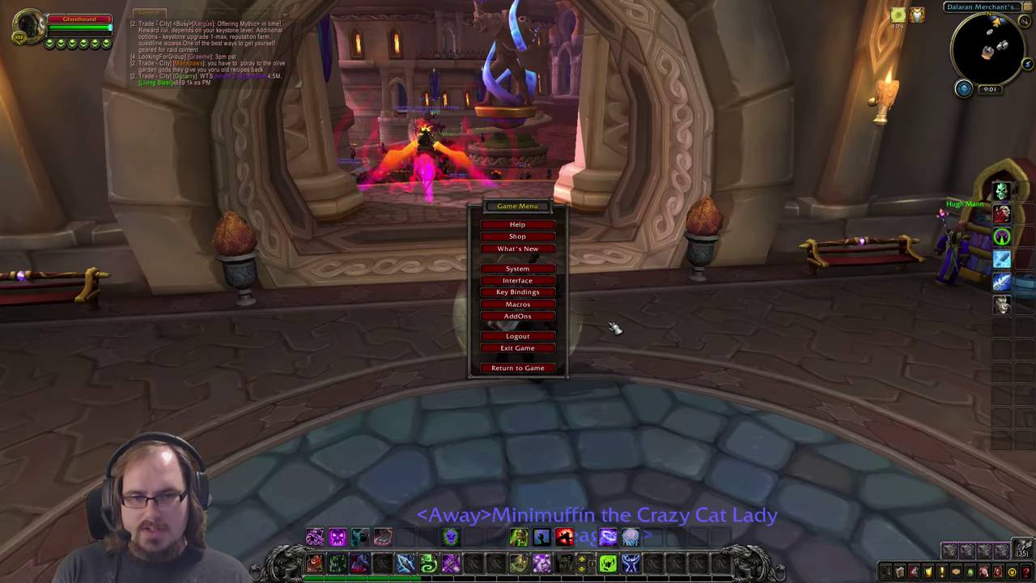
# Enable Bagnon with BagBrother in the AddOn List and reload the UI.
pyautogui.click(515, 318)
pyautogui.scroll(-3, 480, 284)
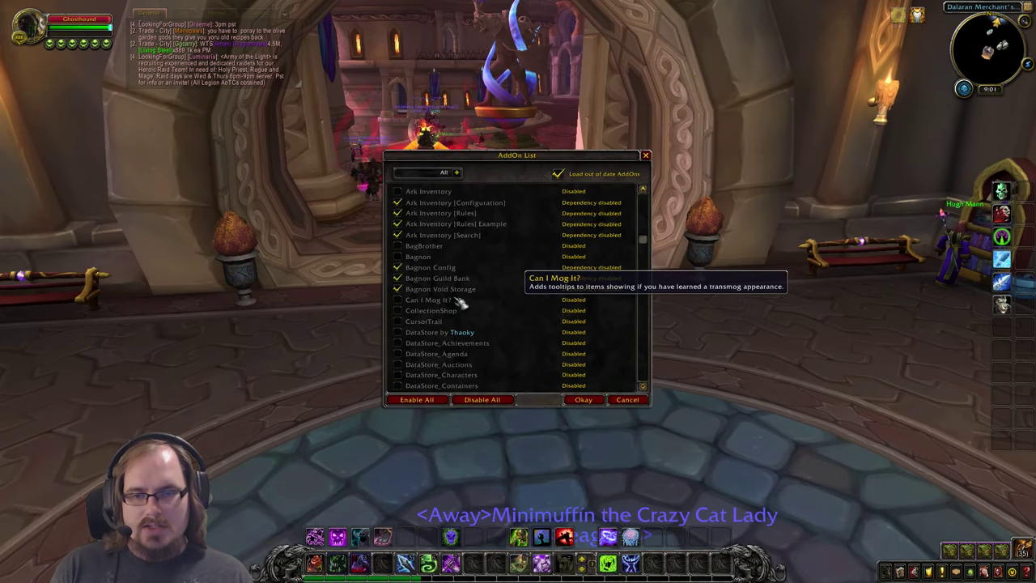
pyautogui.click(397, 257)
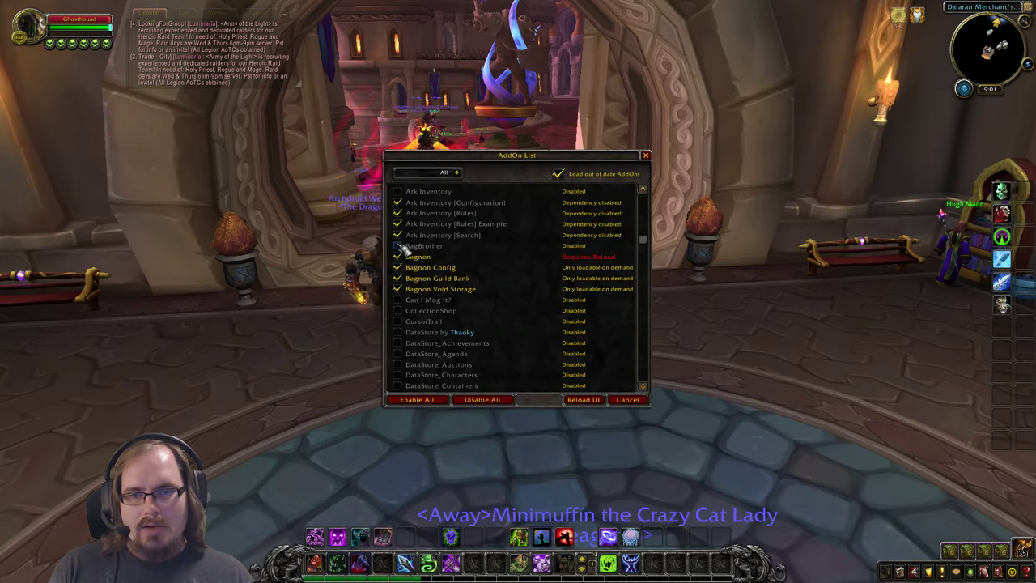
pyautogui.click(583, 399)
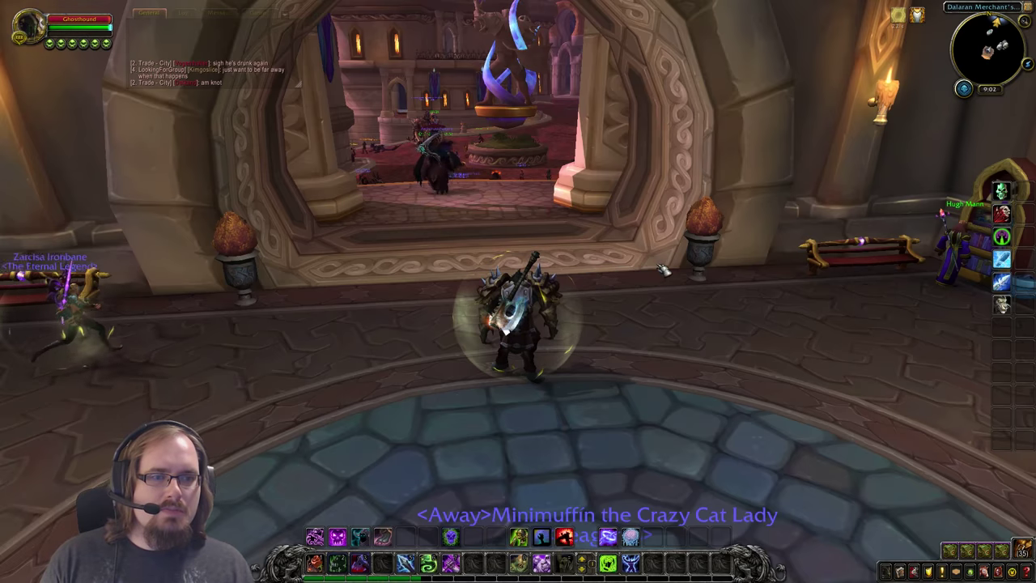
# Open the combined Bagnon inventory, move it up-left, and start searching from its title.
pyautogui.press('b')
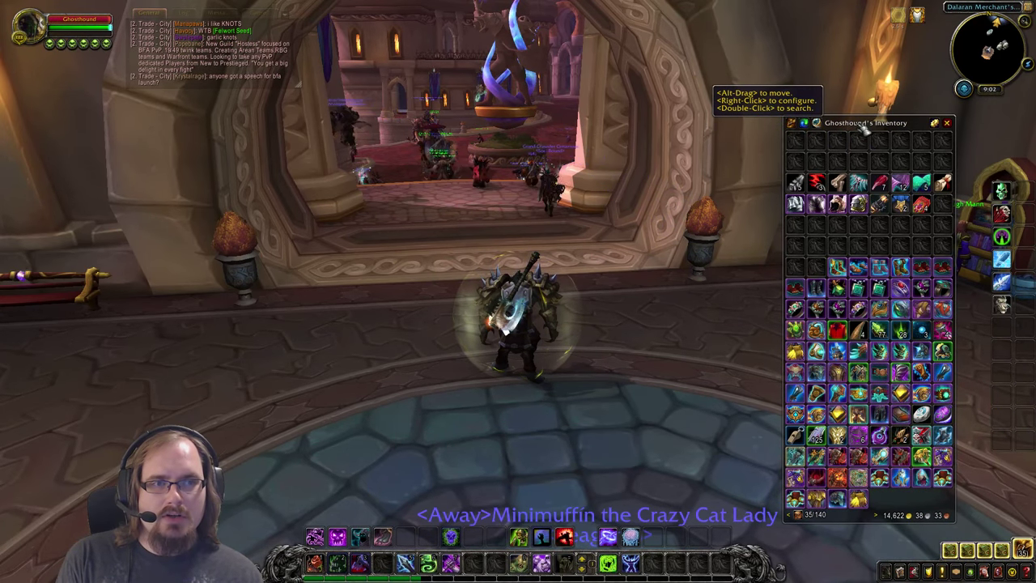
pyautogui.moveTo(866, 129); pyautogui.dragTo(859, 98)
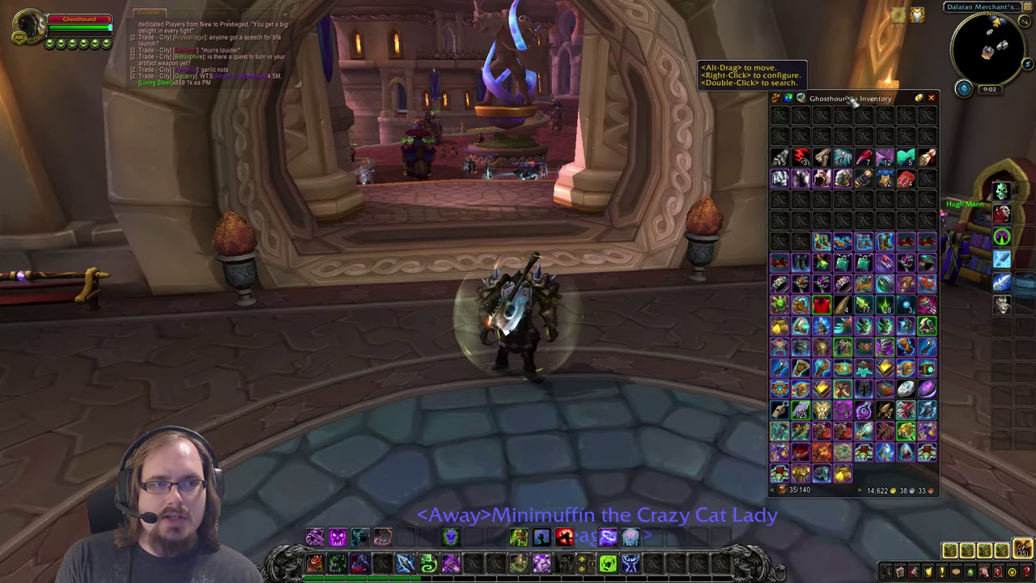
pyautogui.rightClick(851, 98)
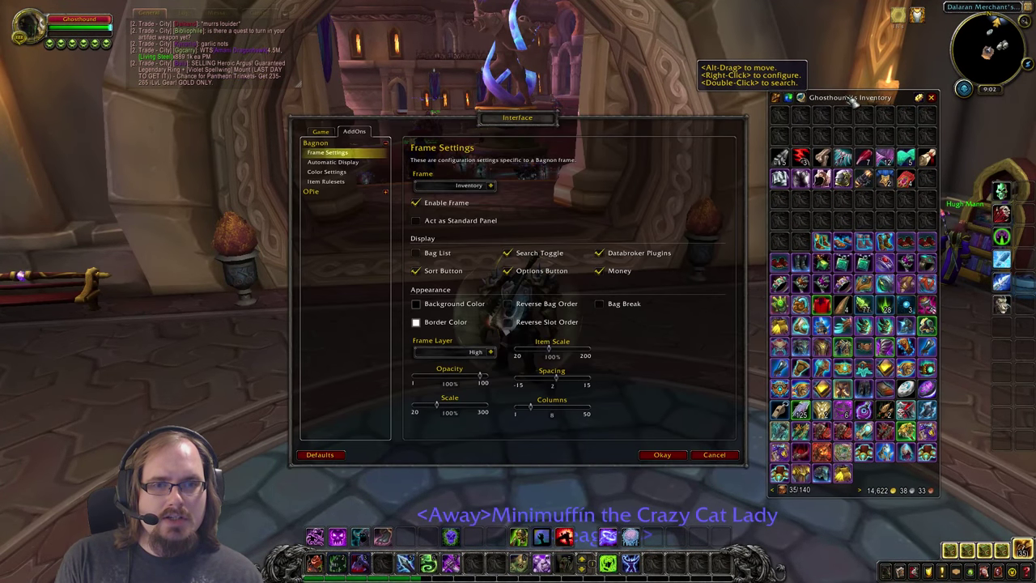
pyautogui.click(715, 456)
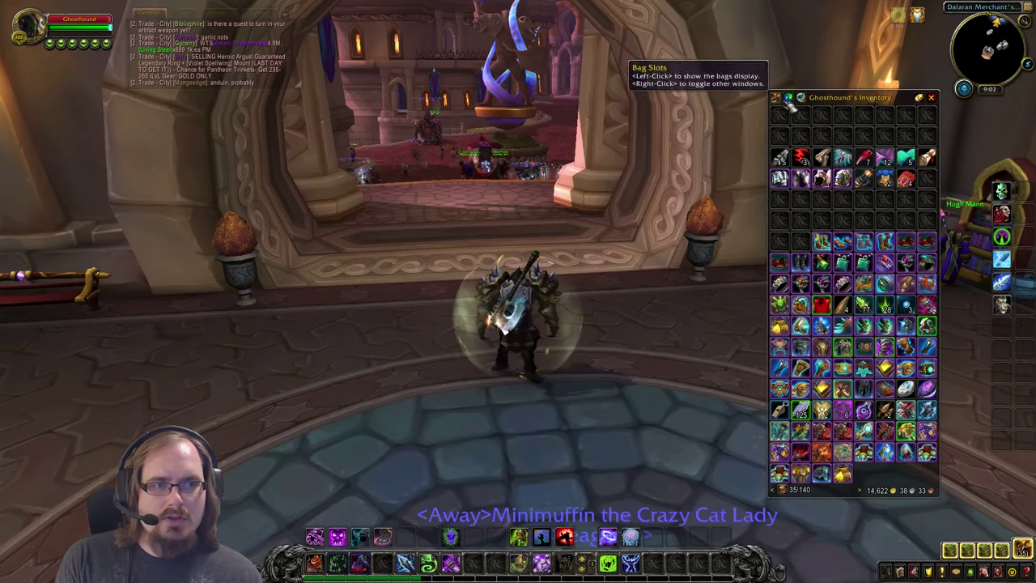
pyautogui.doubleClick(833, 98)
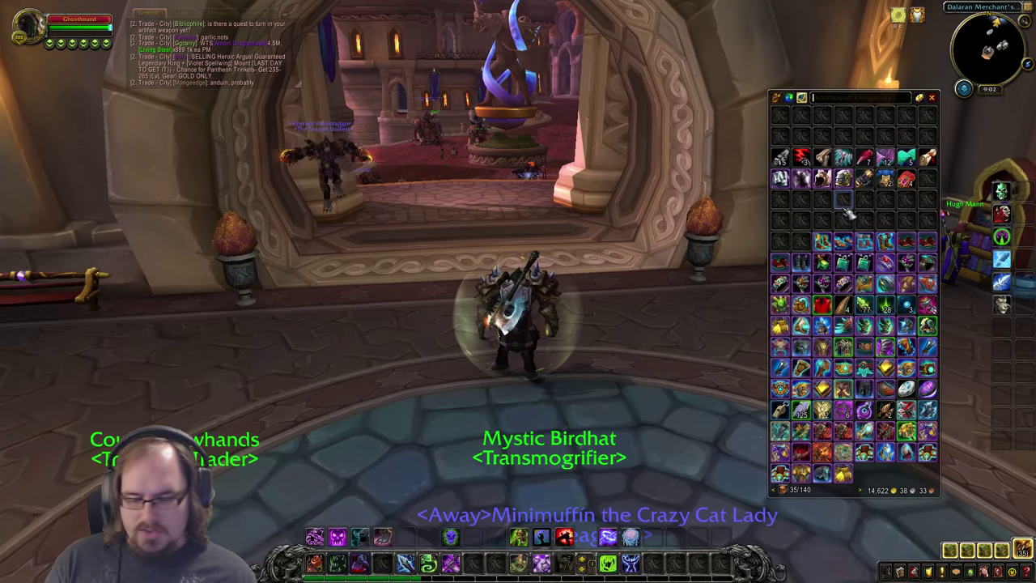
# Search the inventory for 'red', then clear the search and restore the title.
pyautogui.write('red sh')
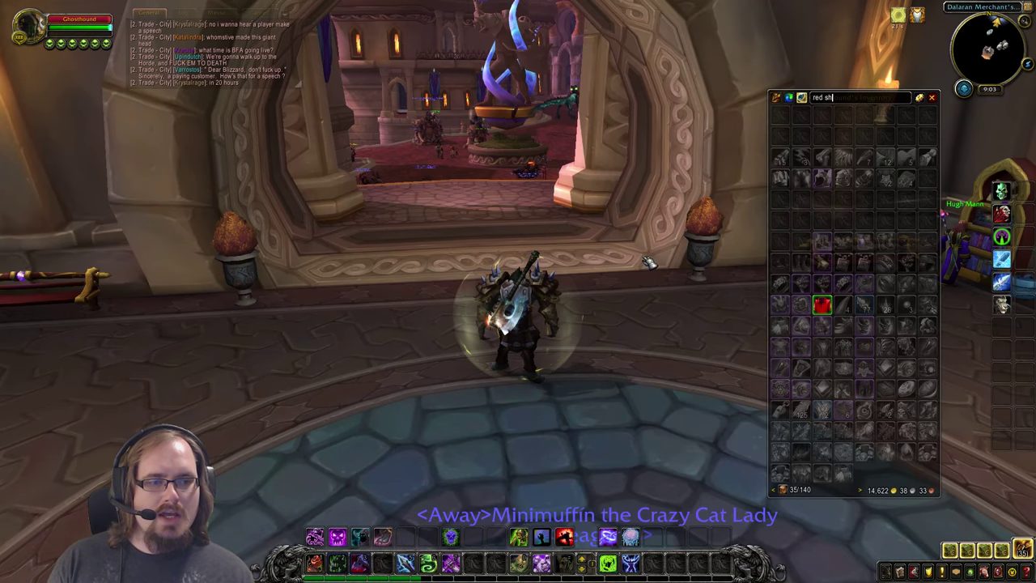
pyautogui.press('BackSpace')
pyautogui.press('BackSpace')
pyautogui.press('BackSpace')
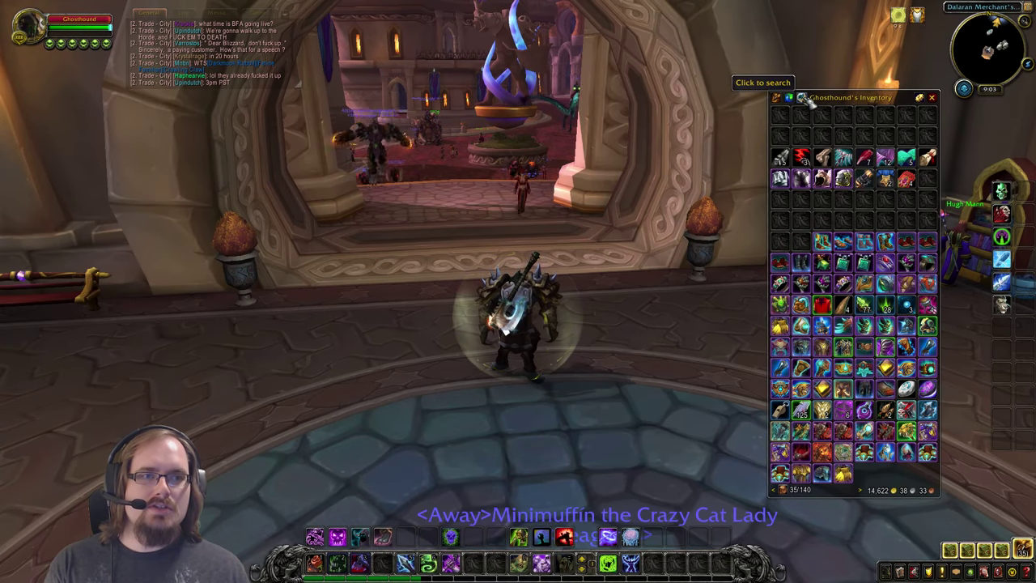
pyautogui.doubleClick(842, 98)
pyautogui.press('Escape')
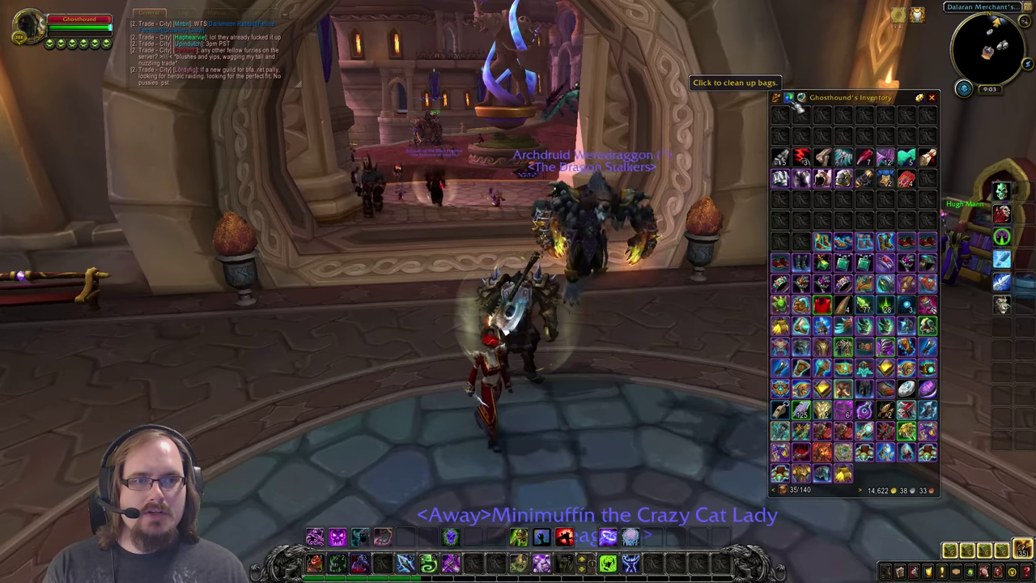
pyautogui.click(799, 98)
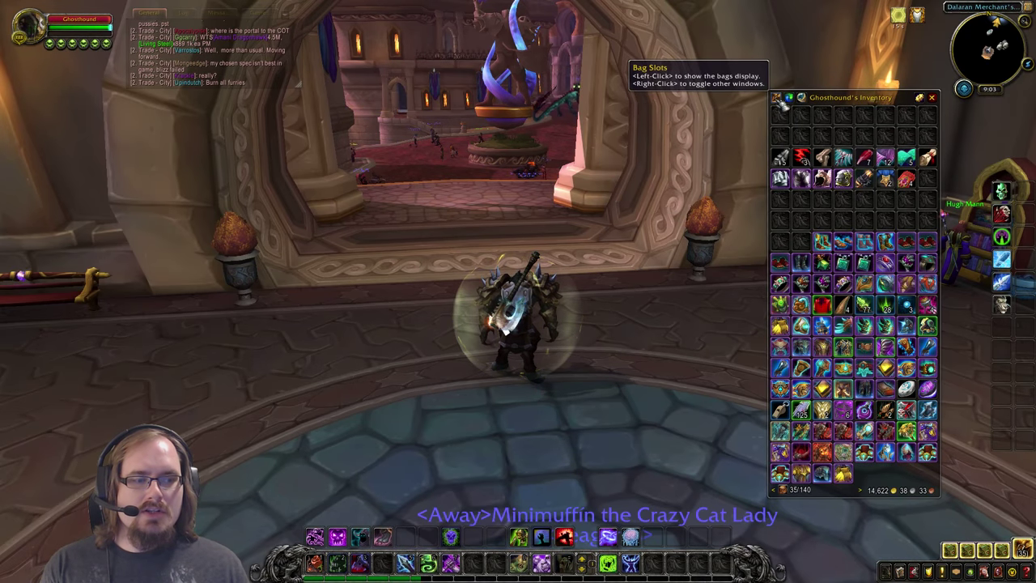
pyautogui.click(779, 98)
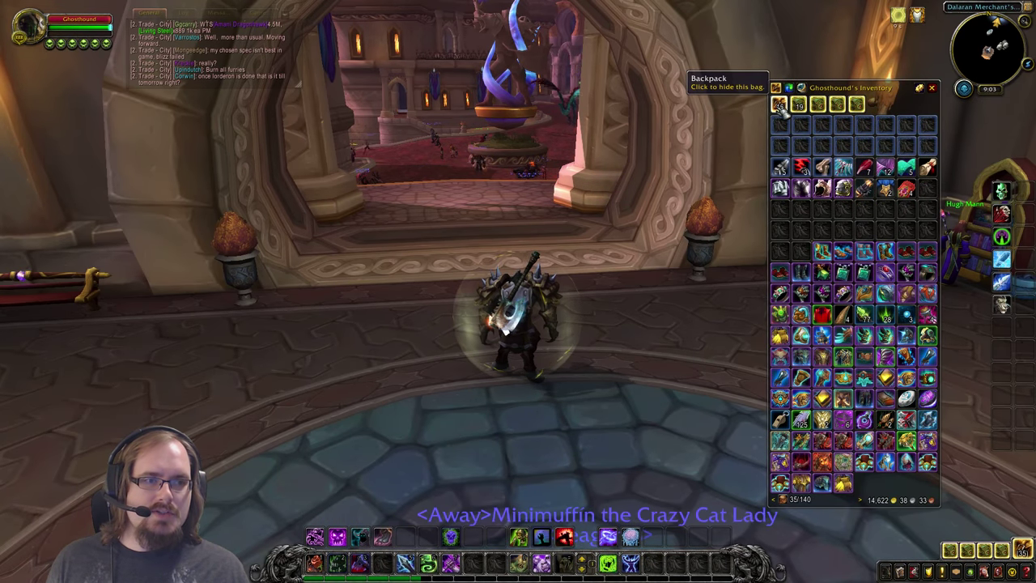
pyautogui.click(778, 104)
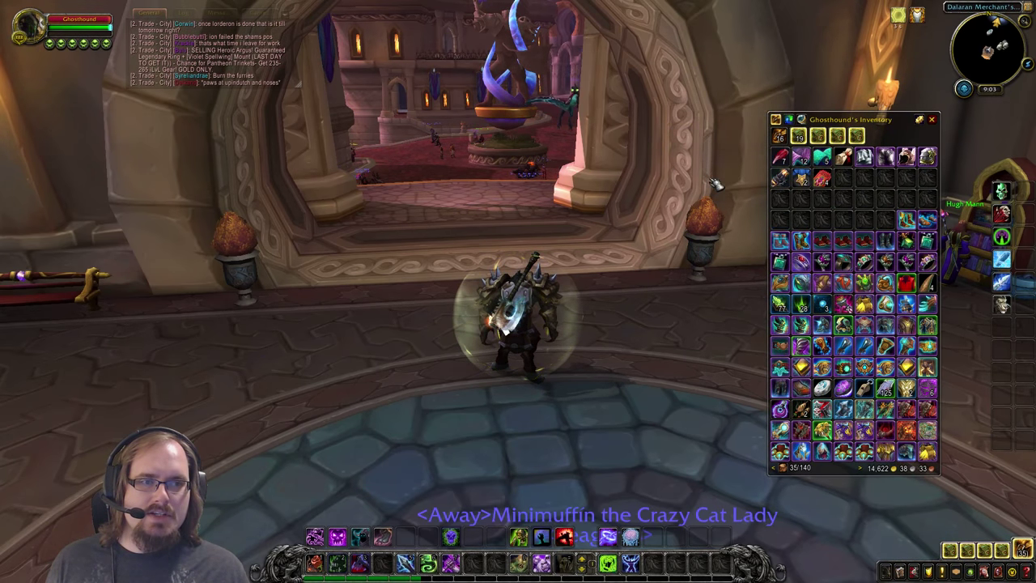
pyautogui.press('b')
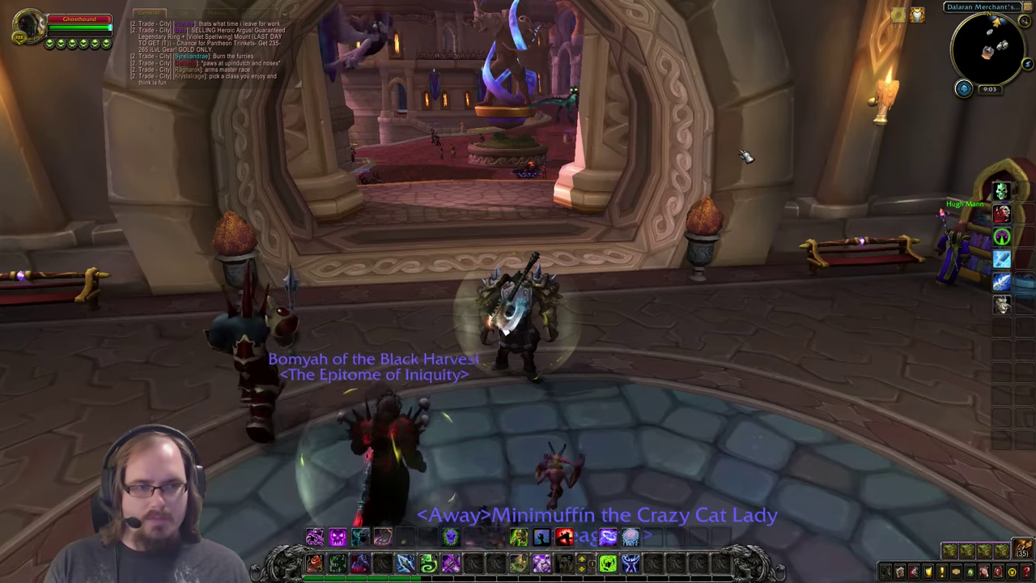
pyautogui.press('b')
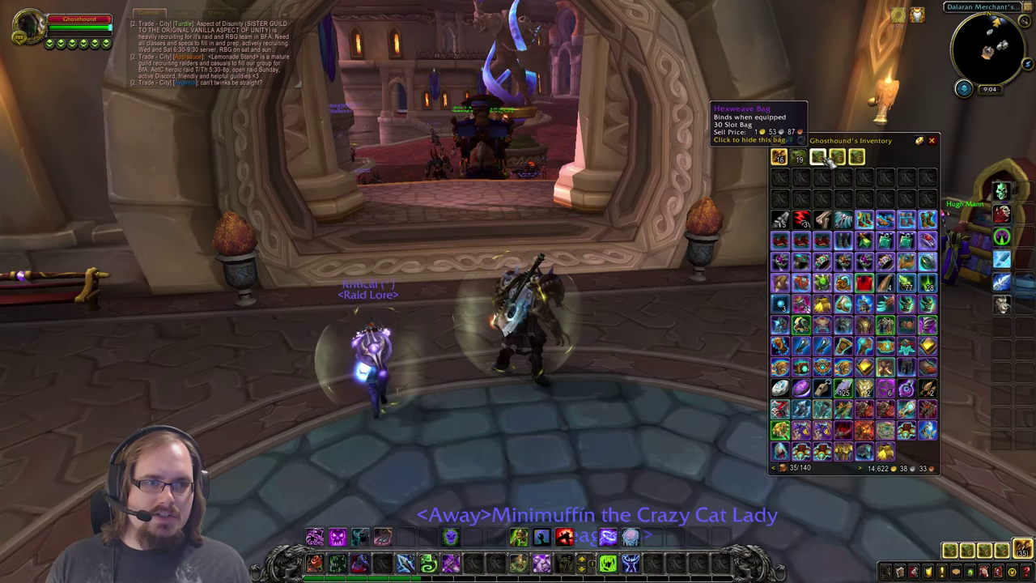
pyautogui.click(837, 156)
pyautogui.click(817, 238)
pyautogui.click(870, 300)
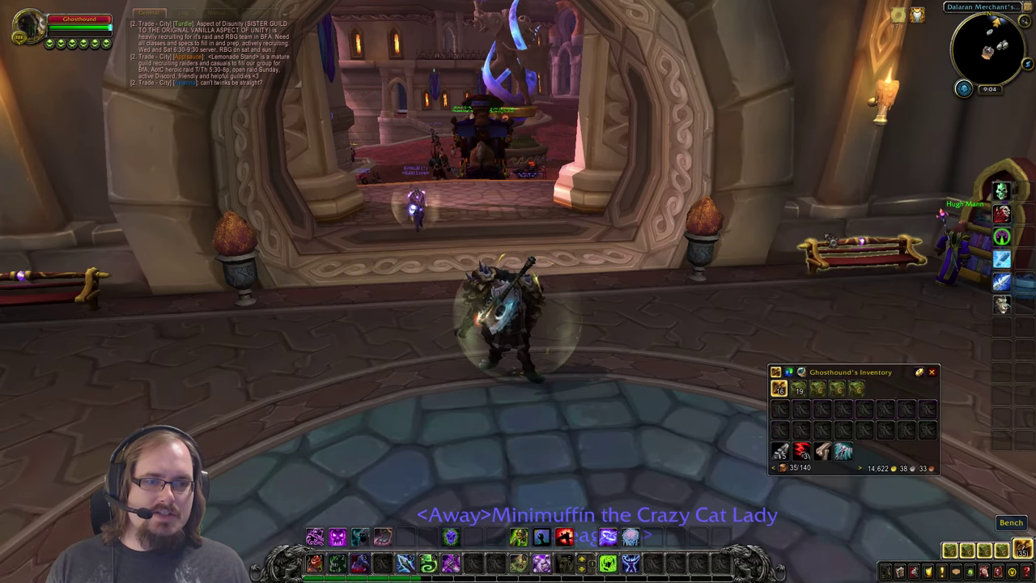
pyautogui.press('b')
pyautogui.press('b')
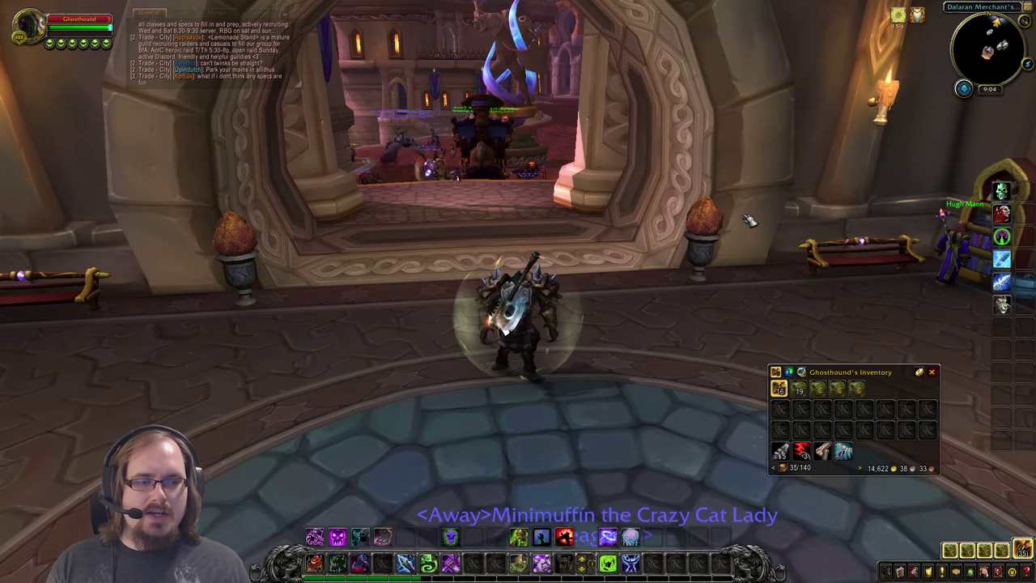
pyautogui.click(799, 390)
pyautogui.click(817, 296)
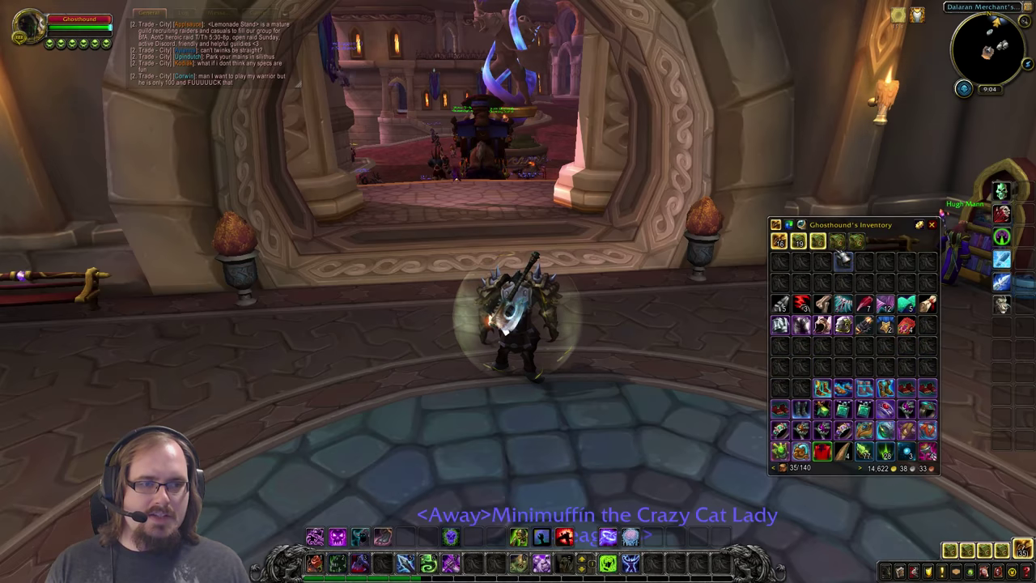
pyautogui.click(837, 240)
pyautogui.click(856, 156)
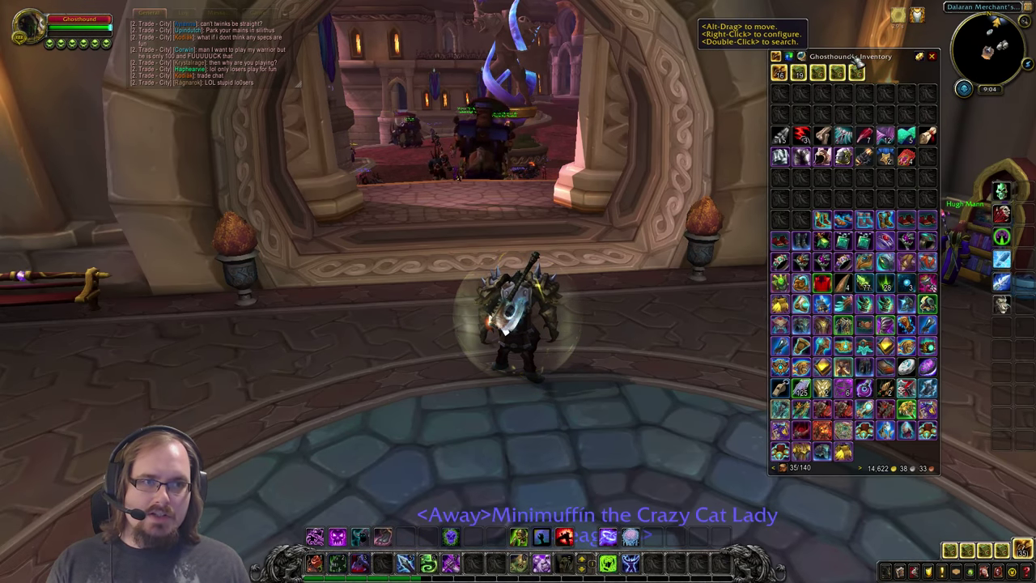
# Uncheck Lock Frames in Bagnon's general options.
pyautogui.rightClick(921, 57)
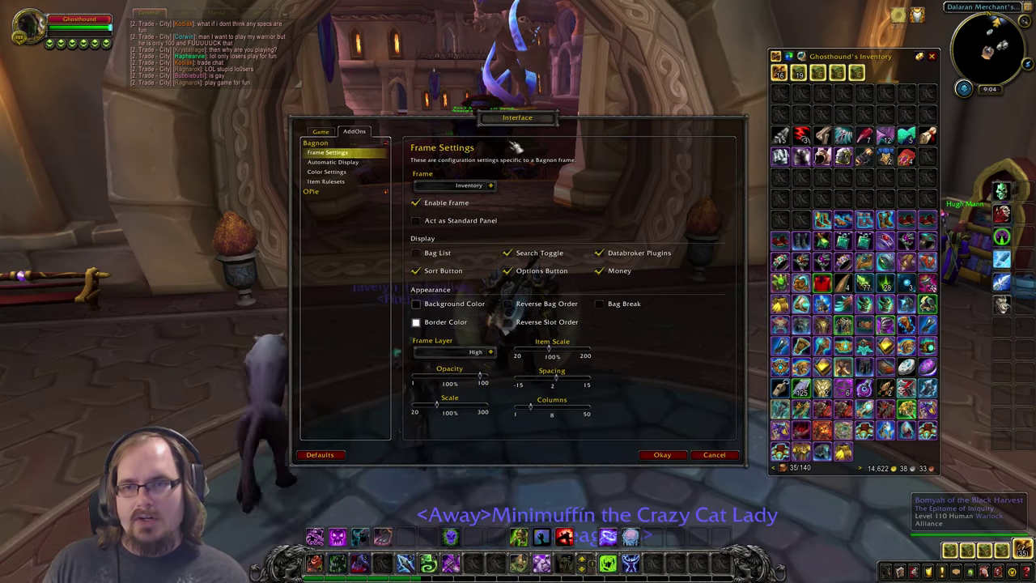
pyautogui.click(318, 144)
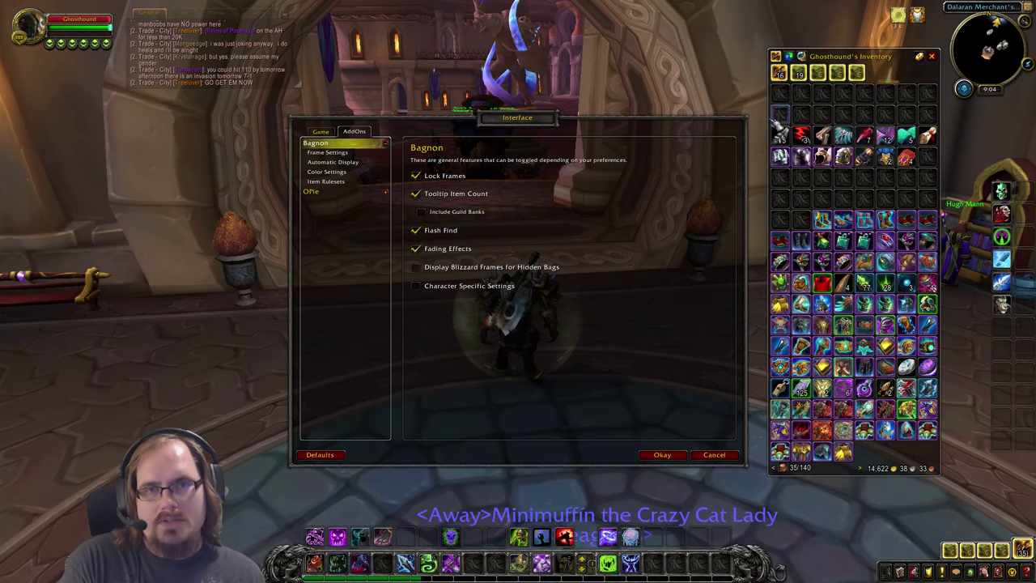
pyautogui.click(415, 177)
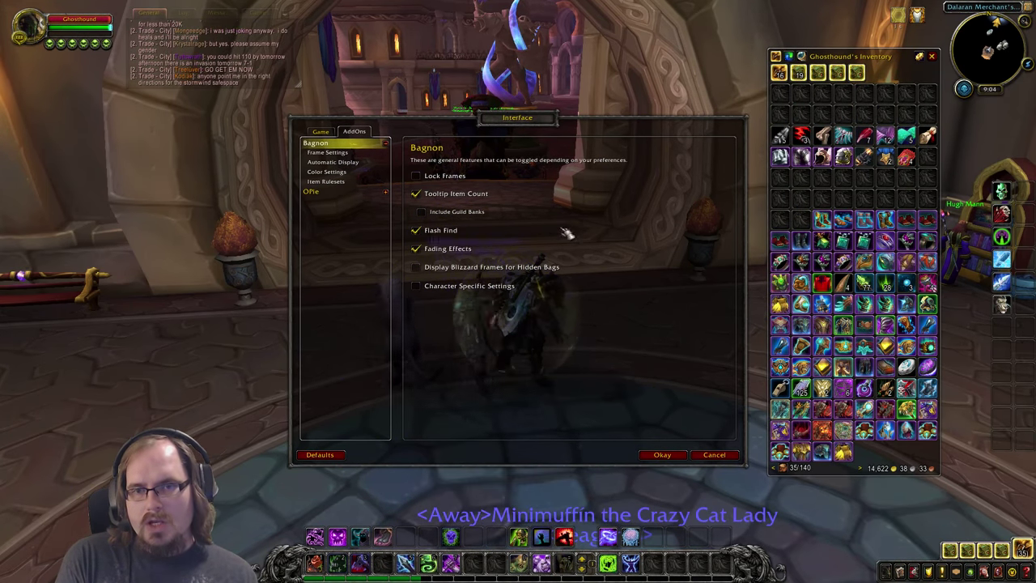
# Toggle Character Specific Settings off, confirm Yes, and return to Frame Settings.
pyautogui.click(431, 295)
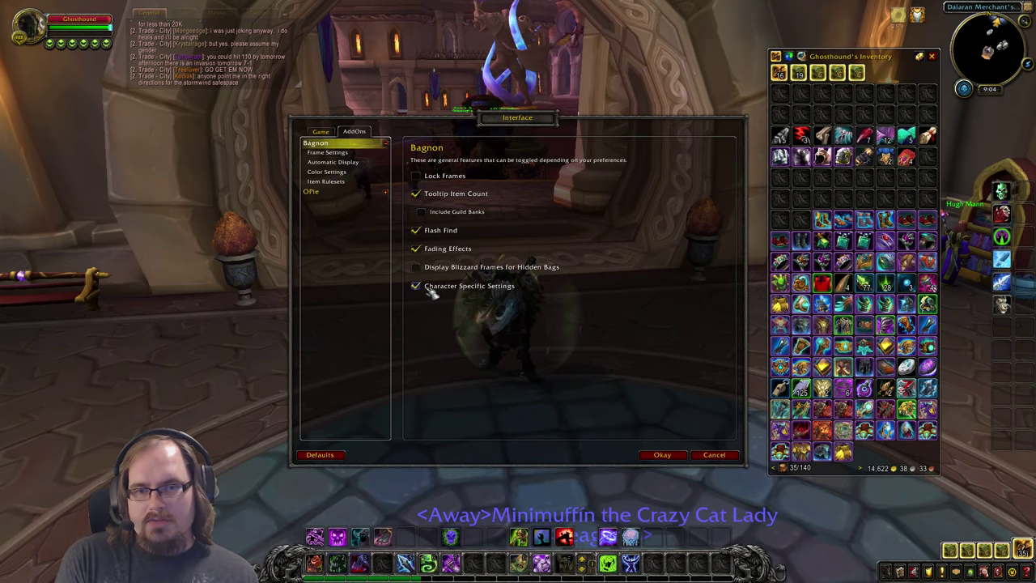
pyautogui.click(435, 288)
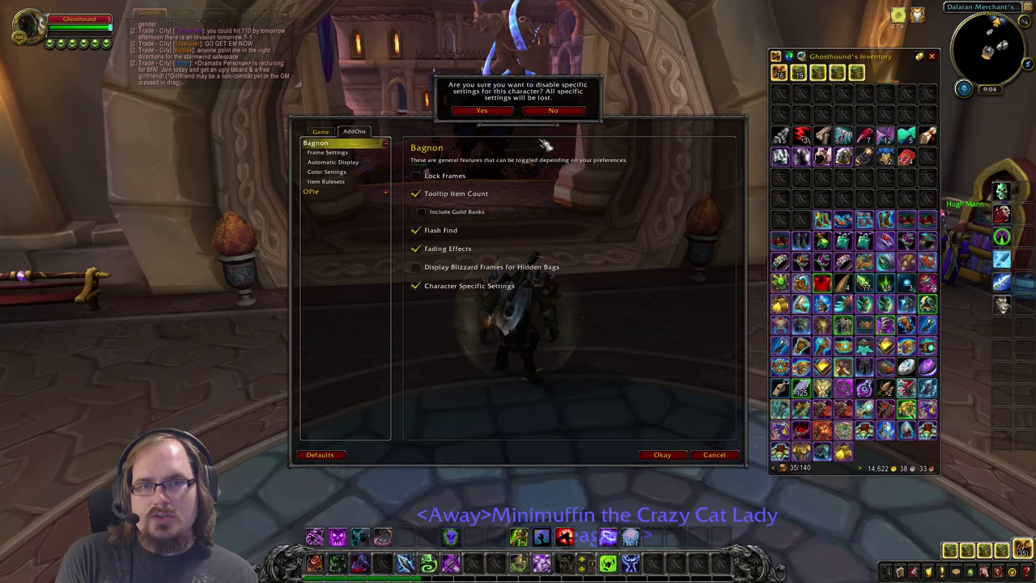
pyautogui.click(482, 111)
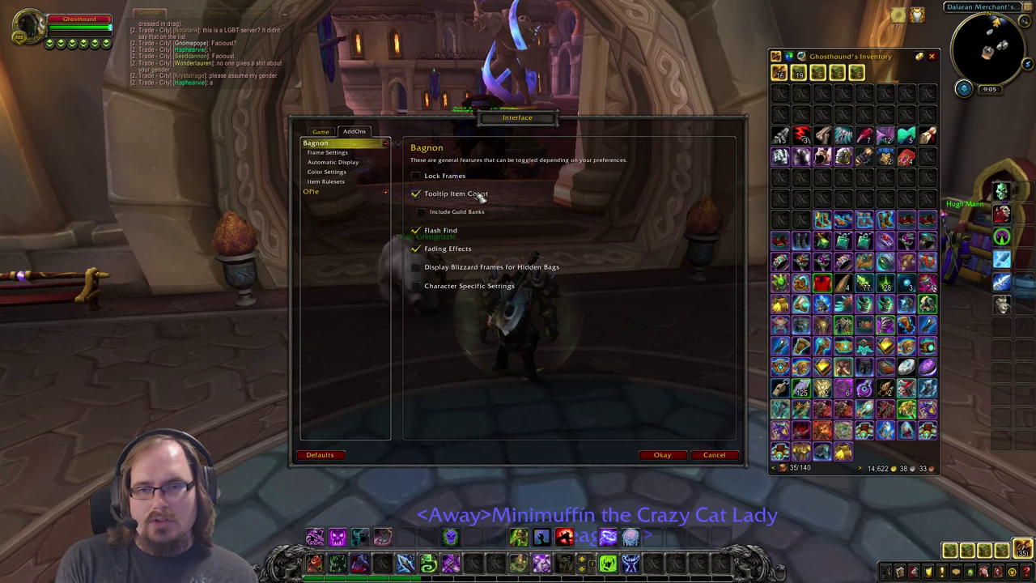
pyautogui.click(333, 153)
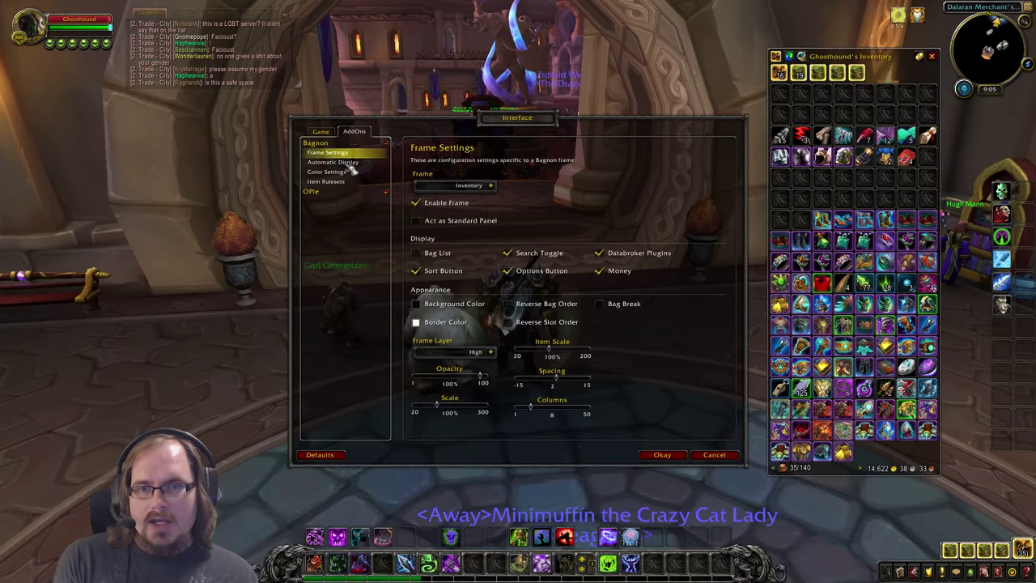
pyautogui.click(491, 187)
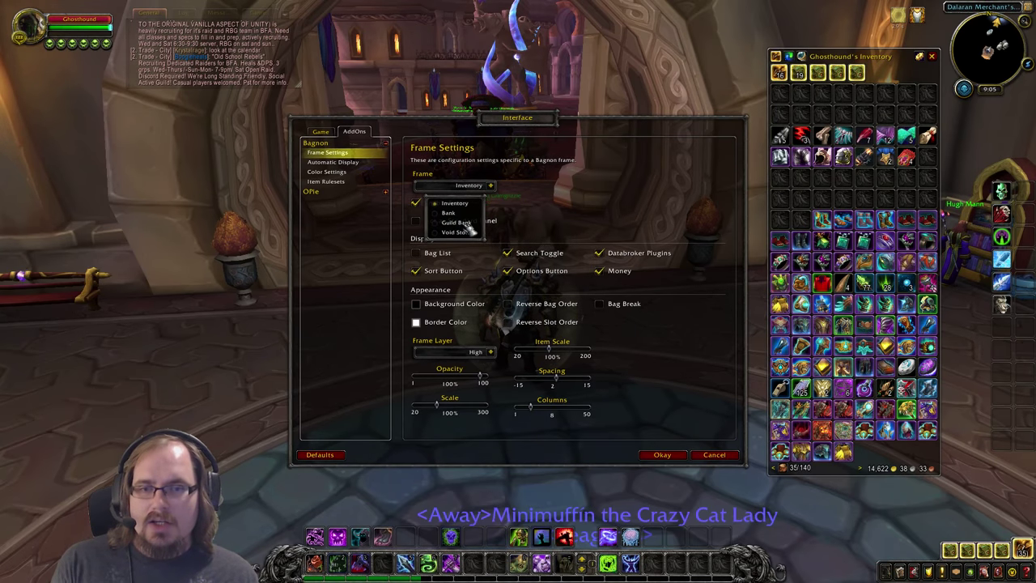
pyautogui.click(500, 187)
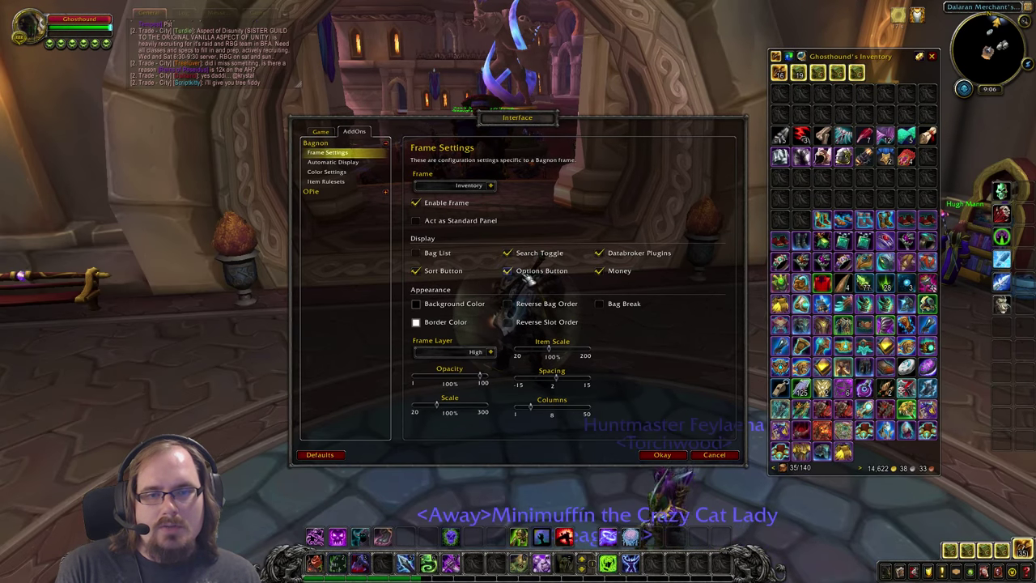
pyautogui.click(527, 278)
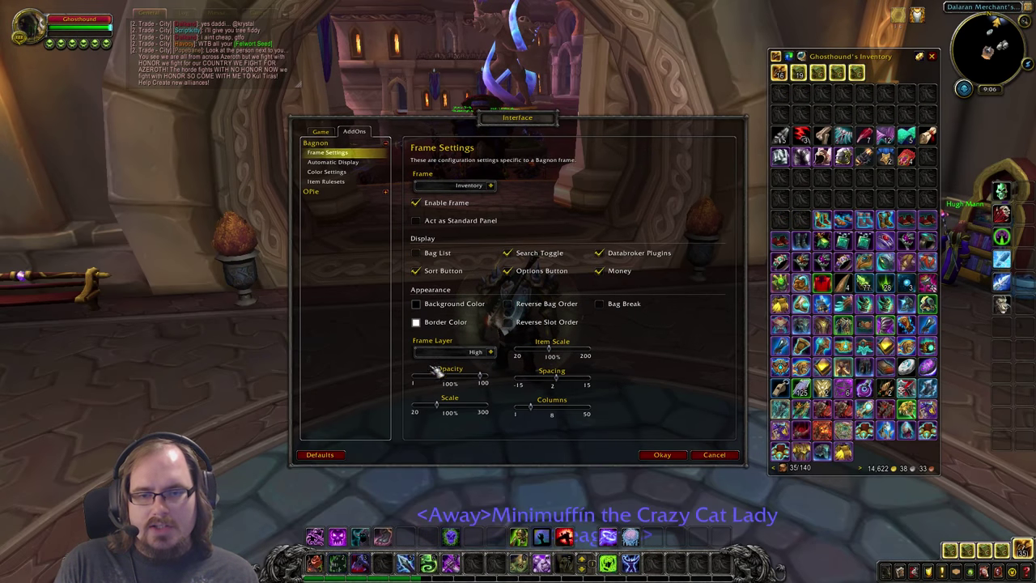
# Switch the inventory's Frame Layer to Medium, then back to High.
pyautogui.click(491, 352)
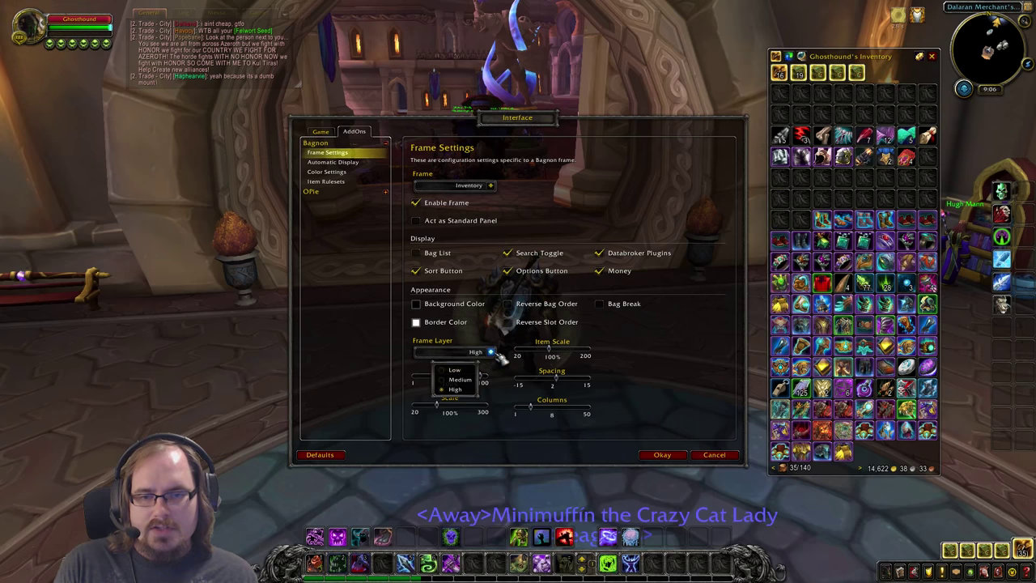
pyautogui.click(469, 380)
pyautogui.click(491, 352)
pyautogui.click(474, 390)
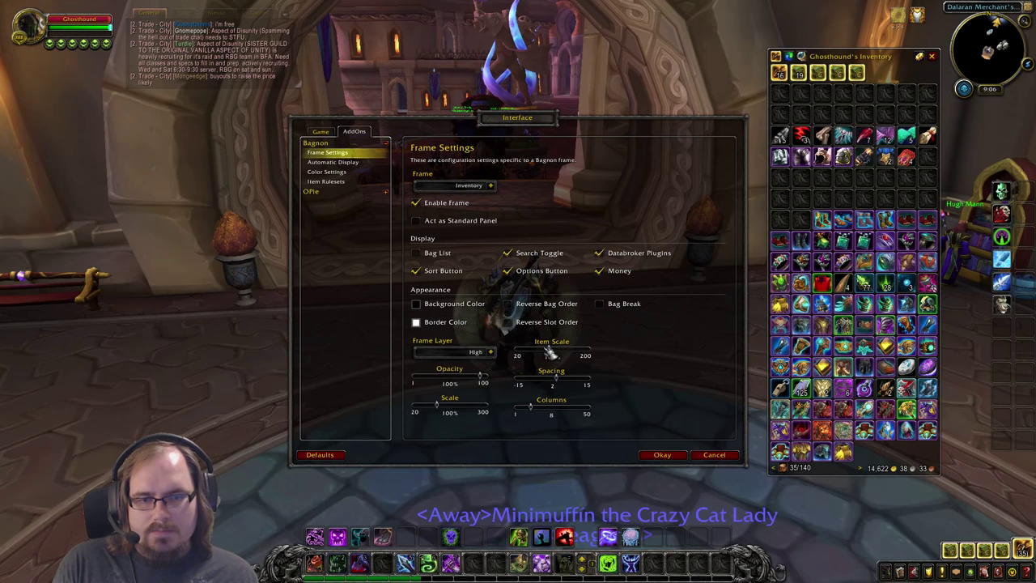
# Set Item Scale to 99%, try 35% opacity before restoring 100%, and set Spacing 15.
pyautogui.moveTo(555, 350)
pyautogui.mouseDown()
pyautogui.moveTo(590, 352)
pyautogui.moveTo(524, 351)
pyautogui.moveTo(573, 352)
pyautogui.moveTo(555, 354)
pyautogui.mouseUp()
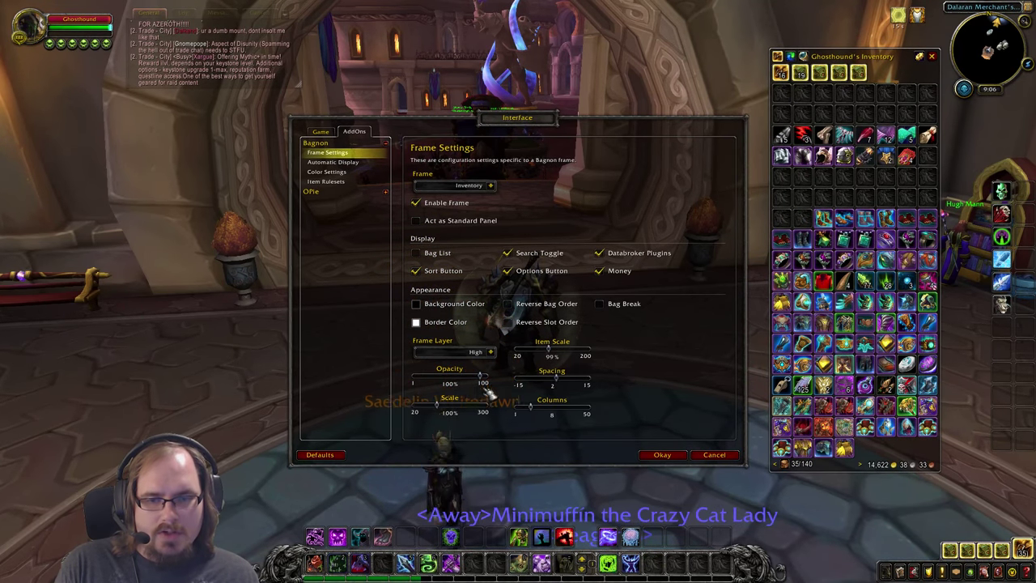
pyautogui.moveTo(478, 380)
pyautogui.mouseDown()
pyautogui.moveTo(437, 380)
pyautogui.moveTo(498, 379)
pyautogui.moveTo(459, 378)
pyautogui.moveTo(486, 378)
pyautogui.mouseUp()
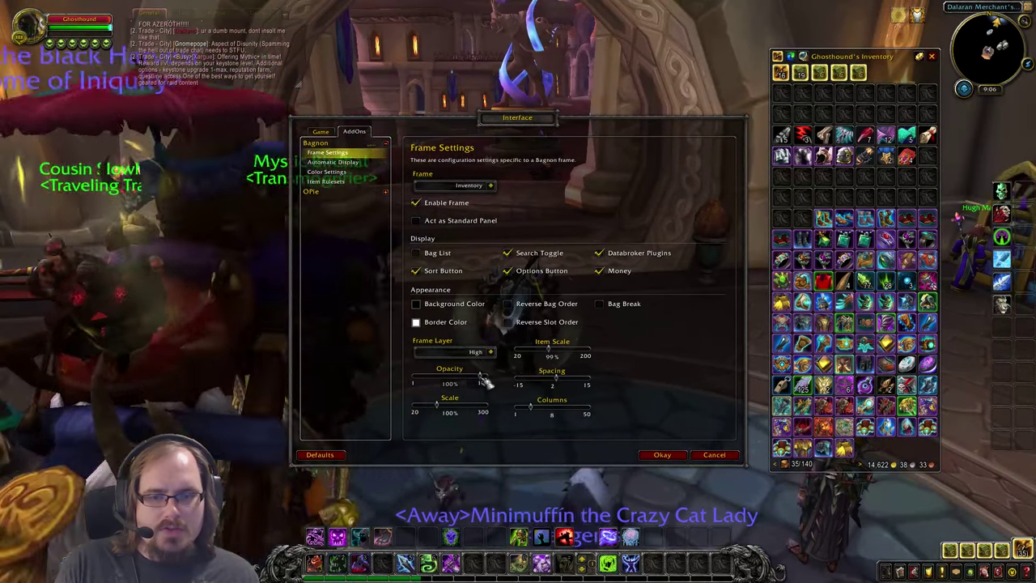
pyautogui.moveTo(484, 380); pyautogui.dragTo(439, 380)
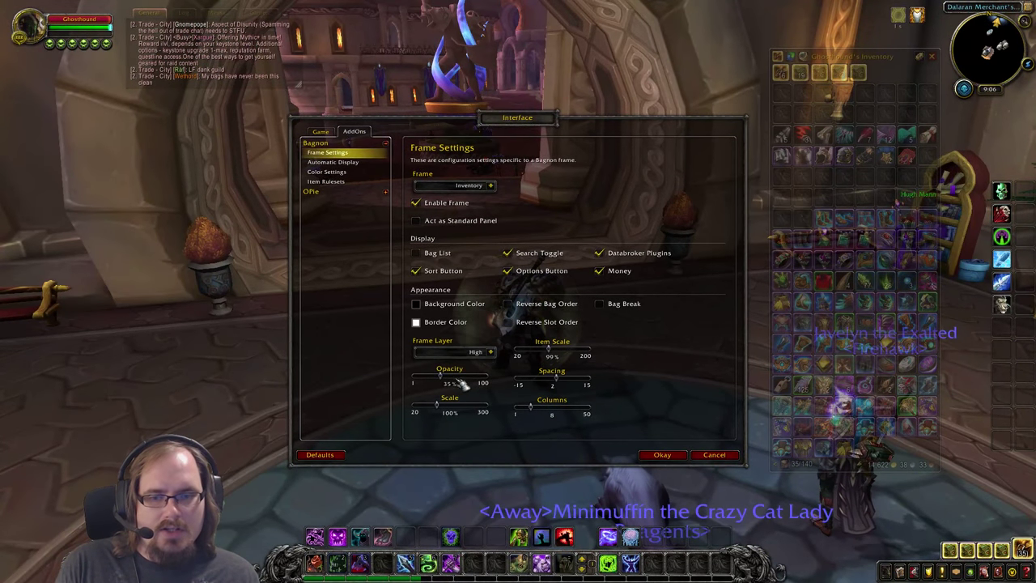
pyautogui.moveTo(439, 381); pyautogui.dragTo(486, 380)
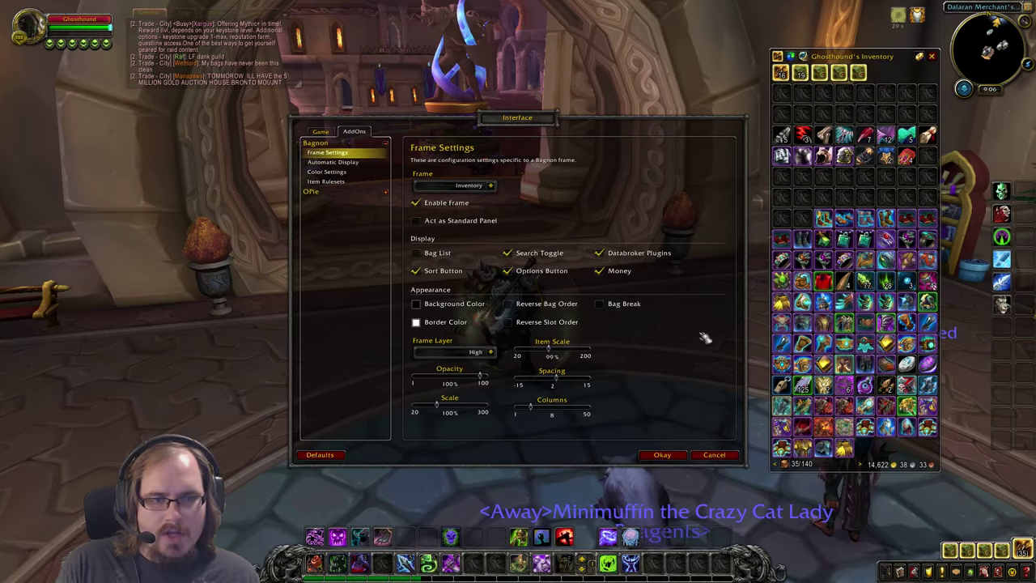
pyautogui.moveTo(559, 386); pyautogui.dragTo(586, 382)
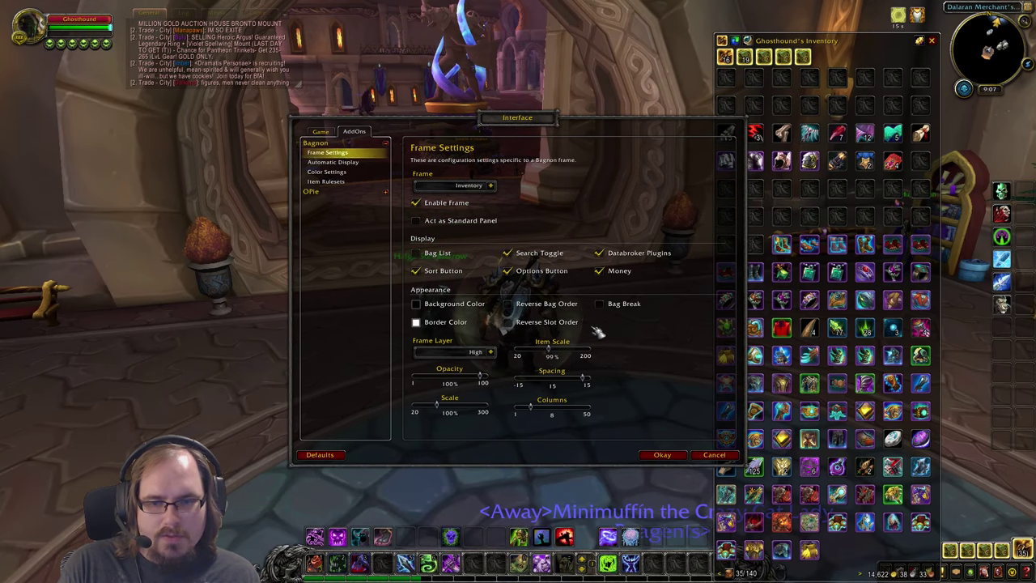
# Tighten Spacing to 2, enlarge the Scale, and widen the inventory to 15 columns.
pyautogui.moveTo(585, 380); pyautogui.dragTo(561, 387)
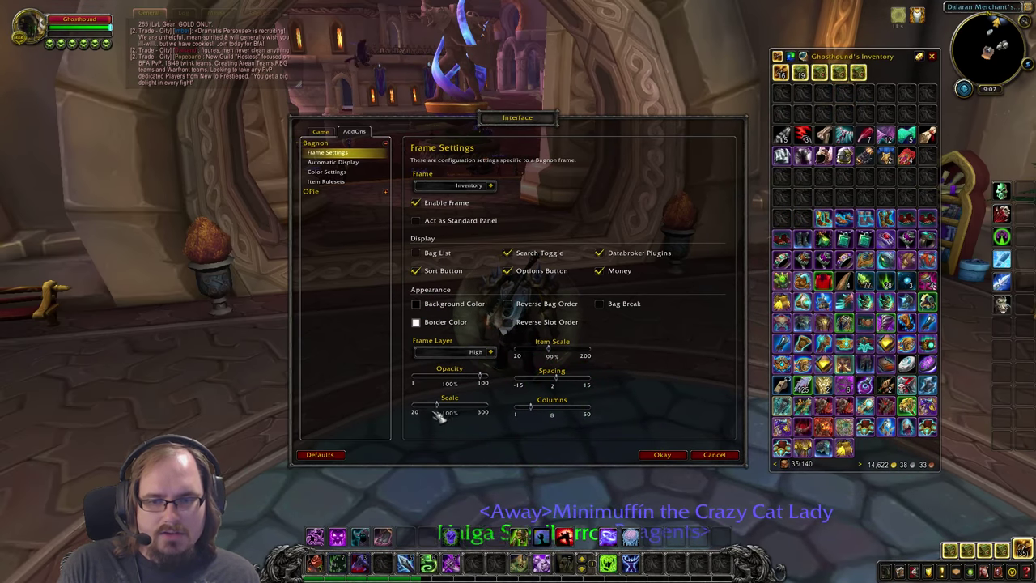
pyautogui.moveTo(445, 411)
pyautogui.mouseDown()
pyautogui.moveTo(512, 407)
pyautogui.moveTo(433, 413)
pyautogui.moveTo(461, 411)
pyautogui.moveTo(446, 412)
pyautogui.mouseUp()
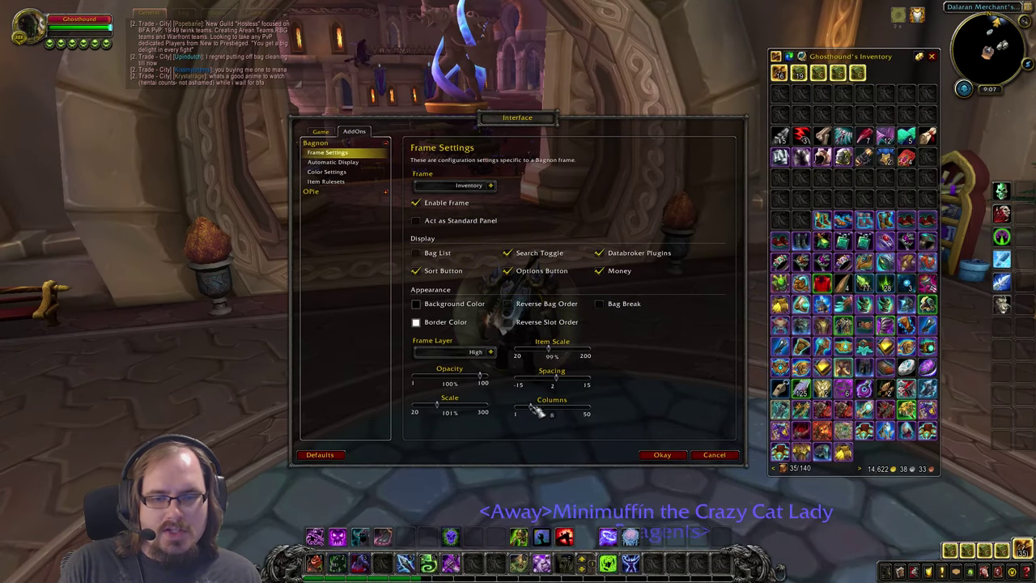
pyautogui.moveTo(539, 411)
pyautogui.mouseDown()
pyautogui.moveTo(561, 413)
pyautogui.moveTo(546, 412)
pyautogui.mouseUp()
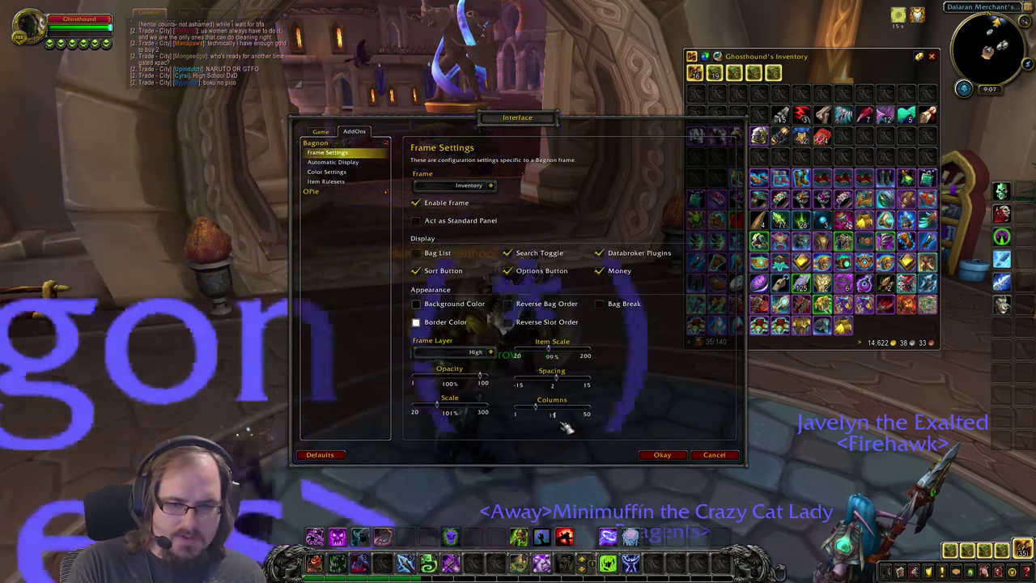
pyautogui.scroll(4, 567, 429)
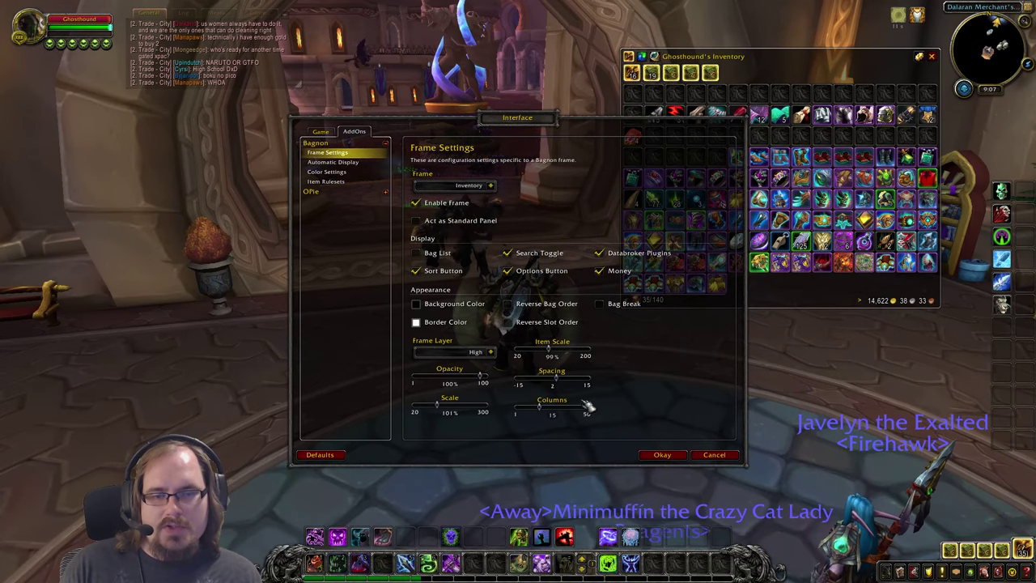
# Move the inventory lower, cut it back to 9 columns, and nudge it down-left.
pyautogui.moveTo(800, 64); pyautogui.dragTo(846, 208)
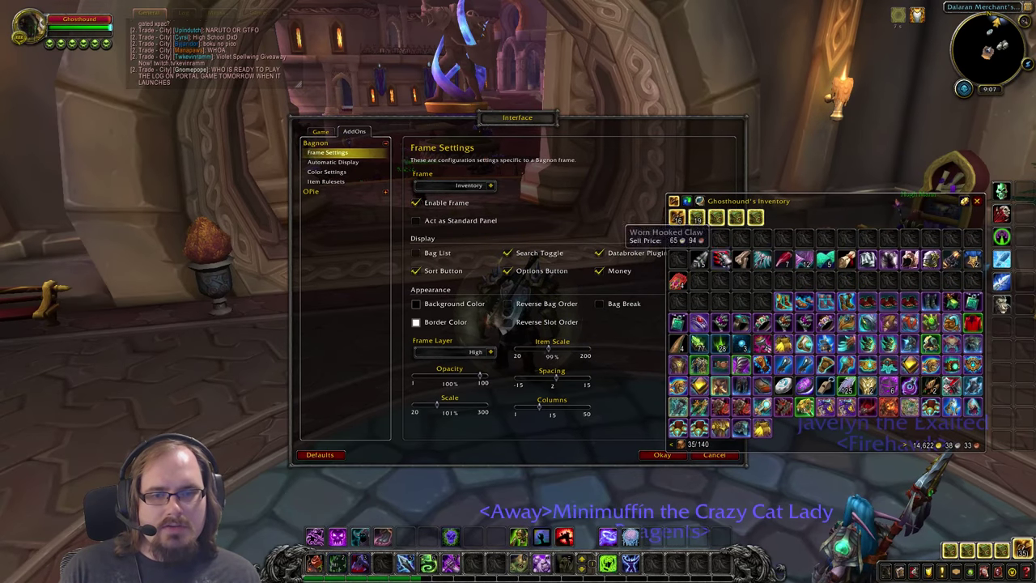
pyautogui.click(631, 362)
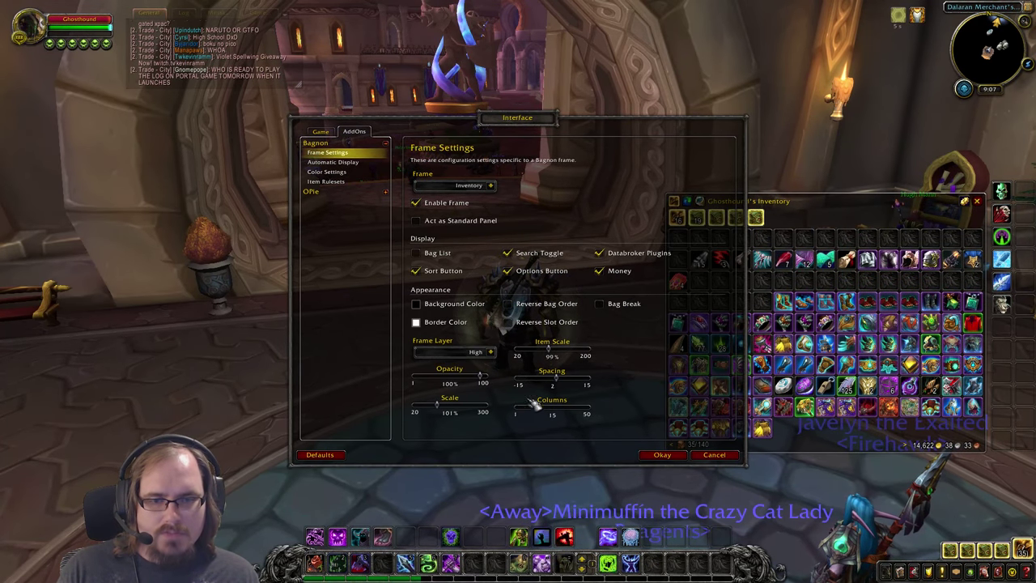
pyautogui.moveTo(549, 412); pyautogui.dragTo(541, 410)
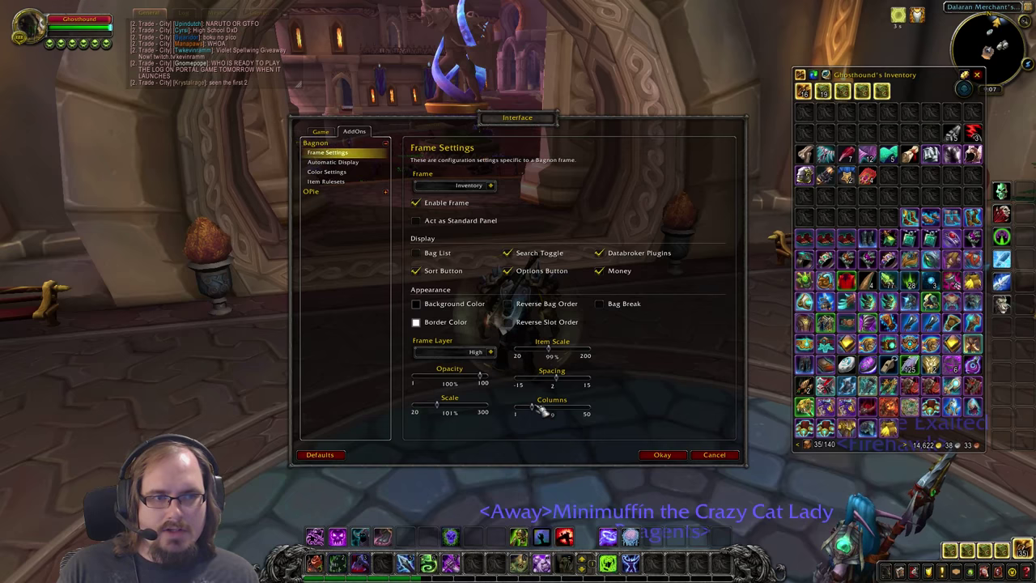
pyautogui.moveTo(933, 75); pyautogui.dragTo(908, 92)
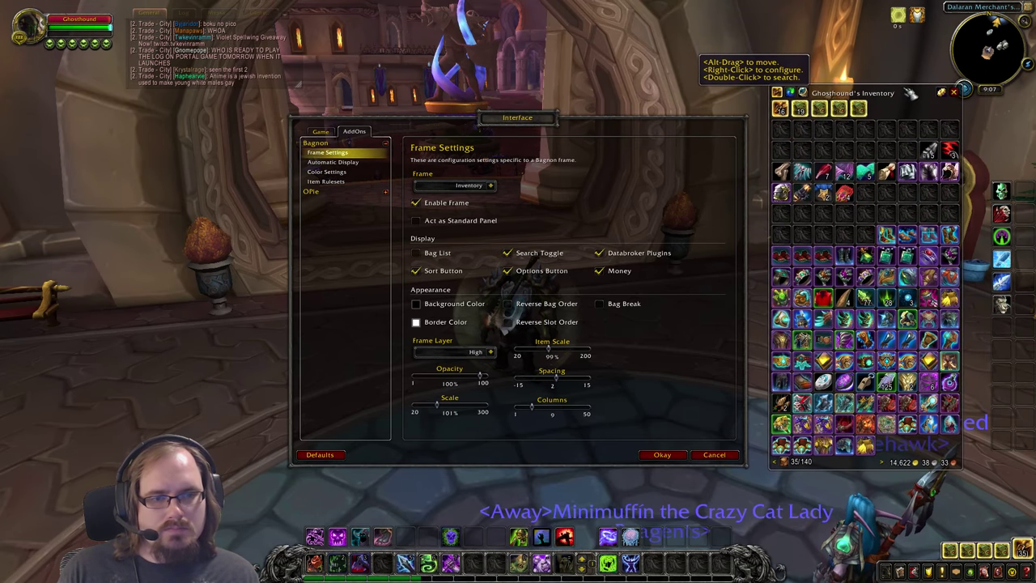
pyautogui.click(508, 304)
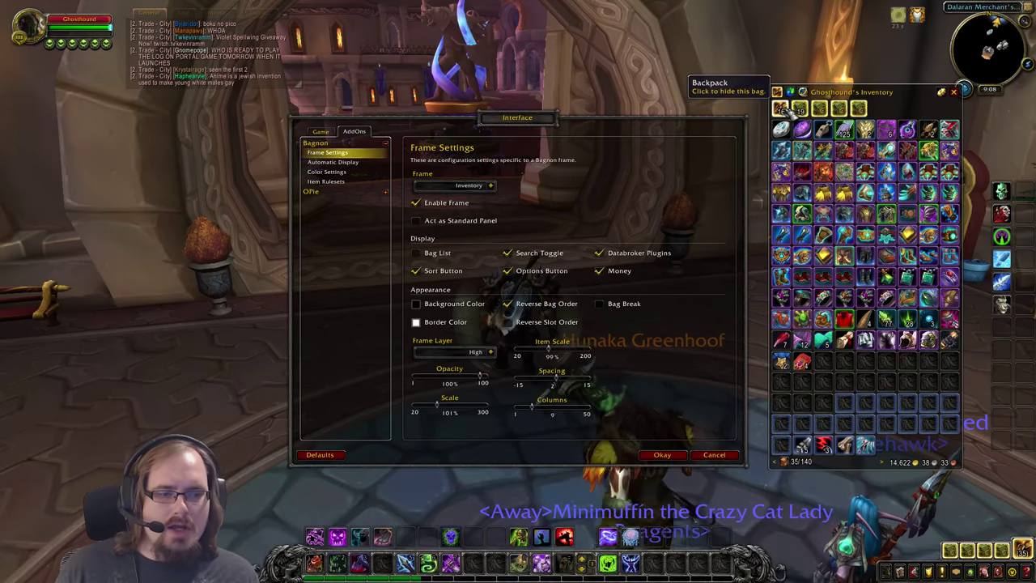
pyautogui.click(509, 304)
pyautogui.click(508, 322)
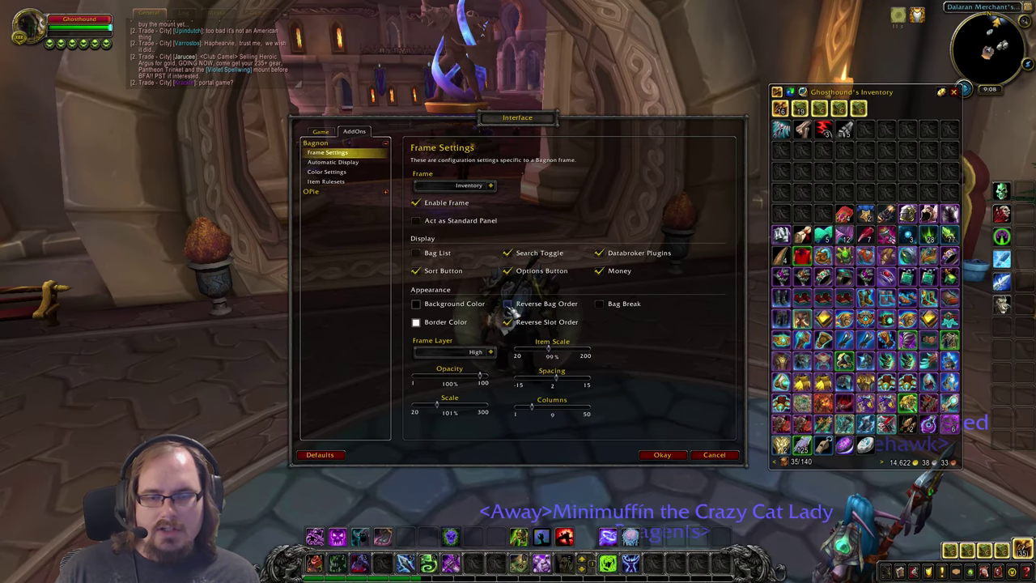
pyautogui.click(508, 323)
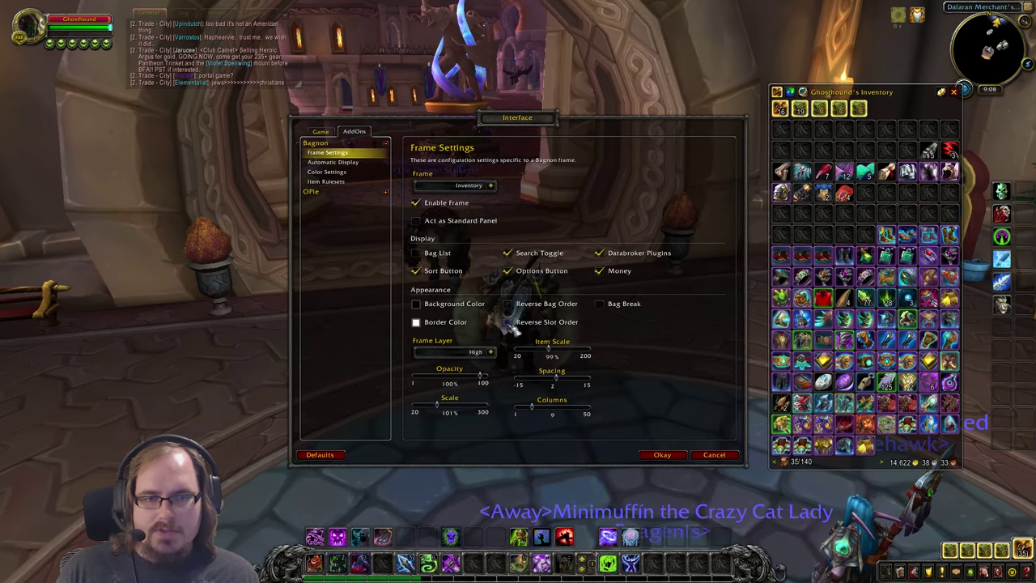
pyautogui.click(600, 305)
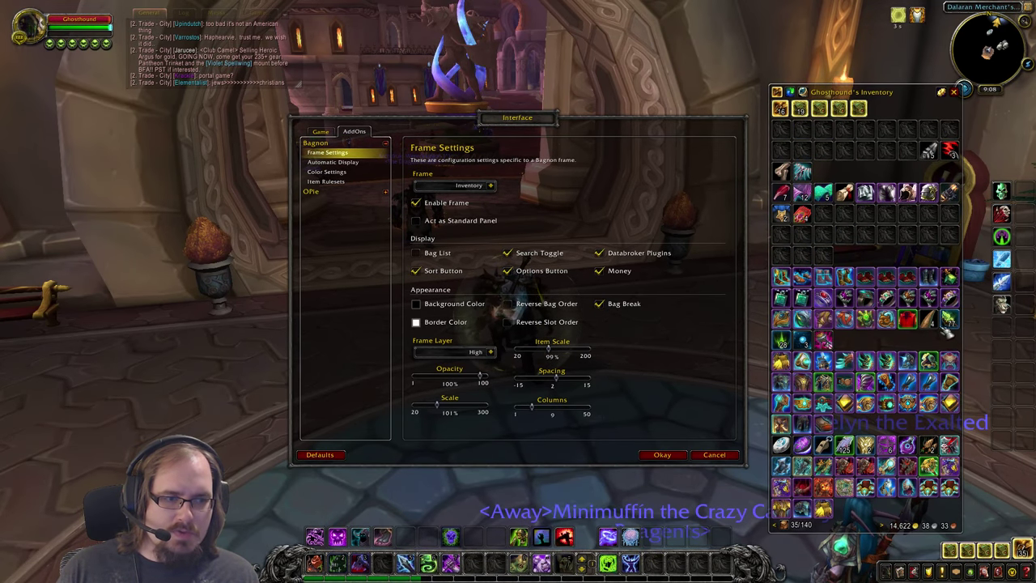
pyautogui.click(599, 305)
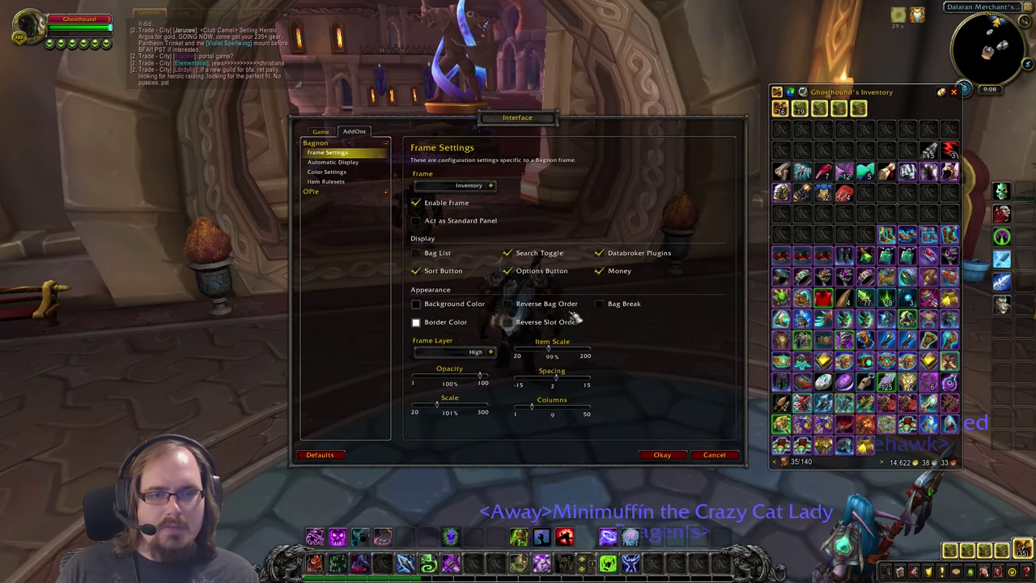
pyautogui.click(600, 305)
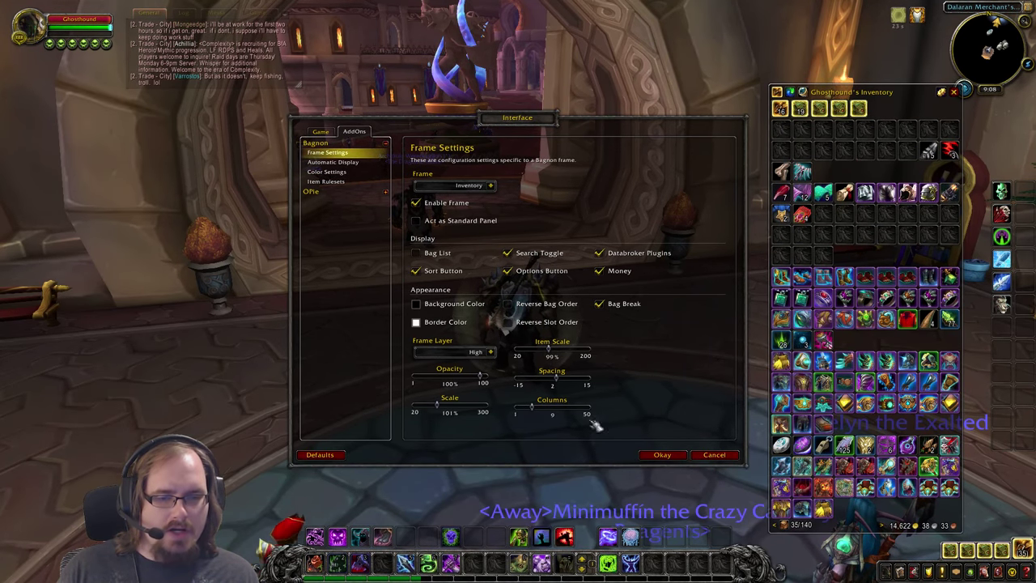
pyautogui.click(625, 305)
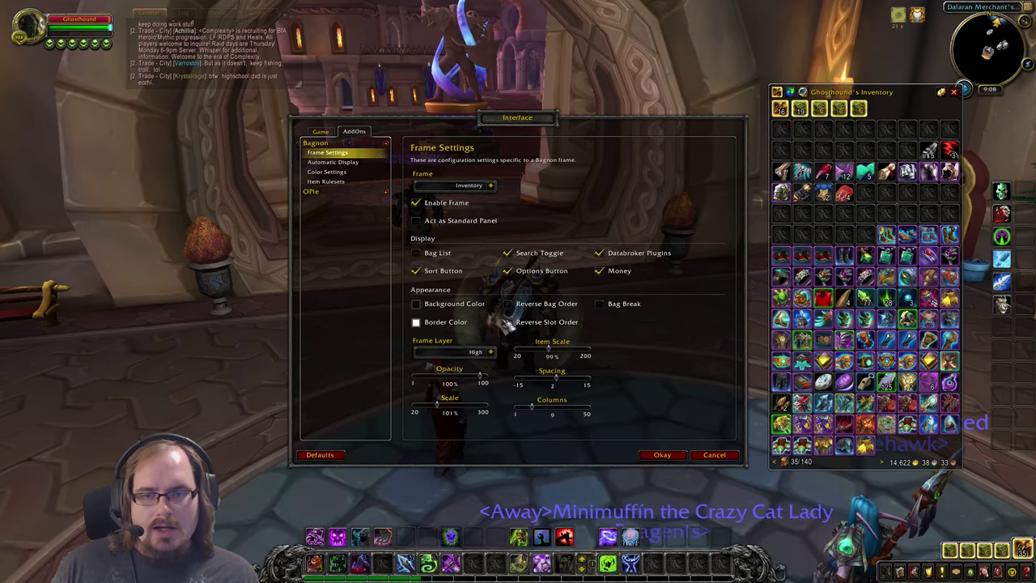
# Set the inventory's Background Color to vivid purple and its Border Color to green.
pyautogui.click(417, 304)
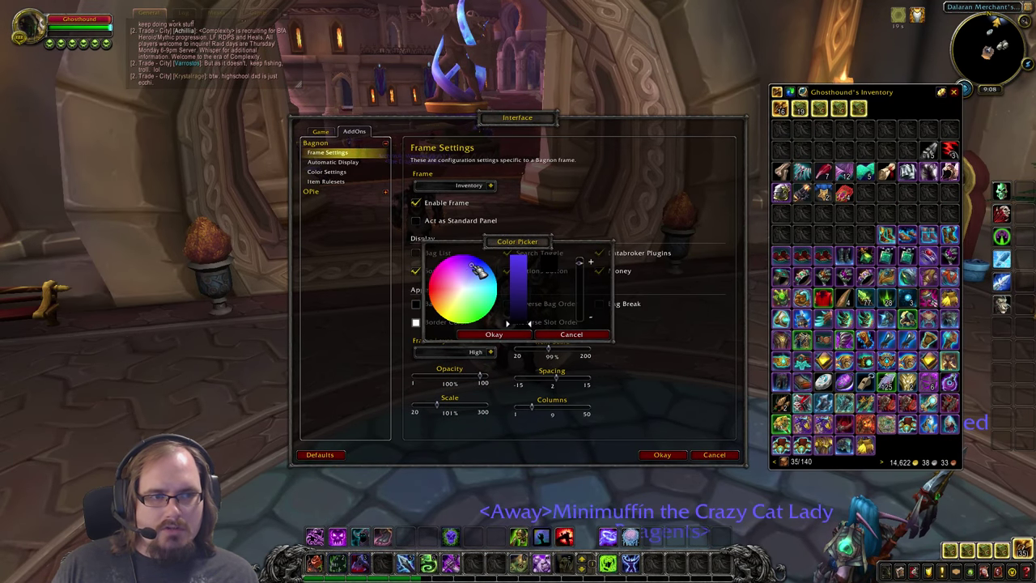
pyautogui.moveTo(508, 327); pyautogui.dragTo(509, 259)
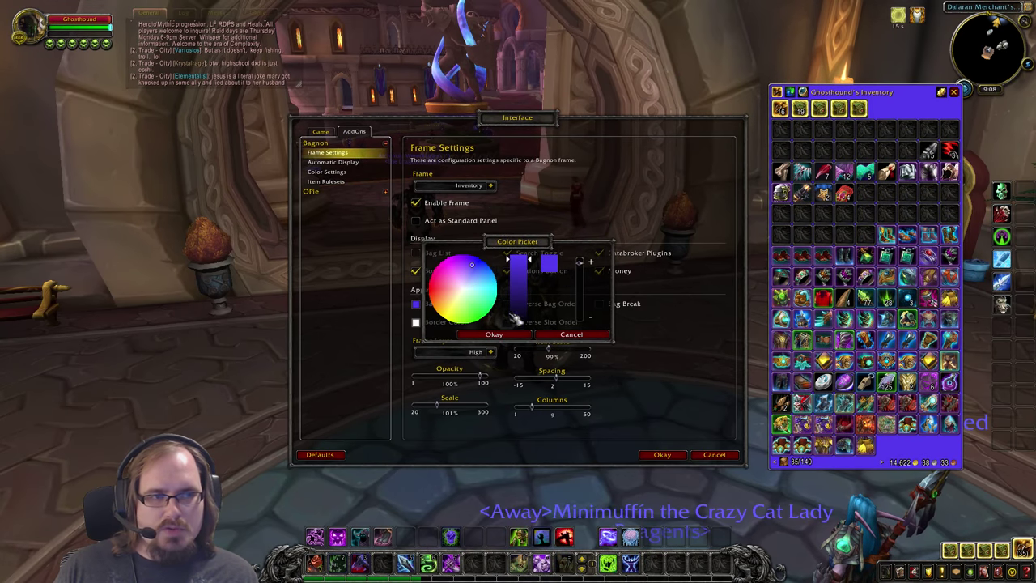
pyautogui.click(495, 333)
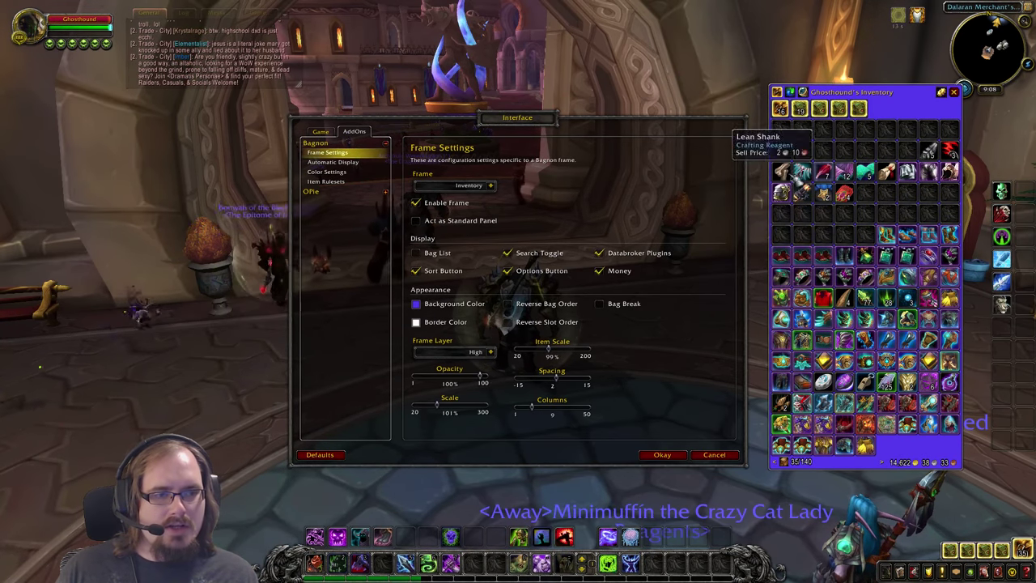
pyautogui.click(416, 323)
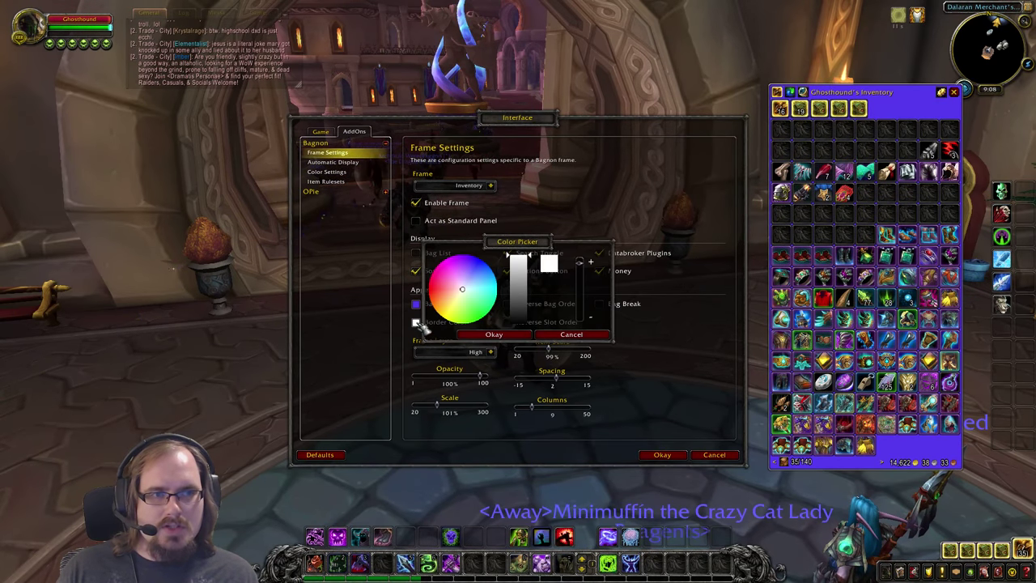
pyautogui.click(510, 336)
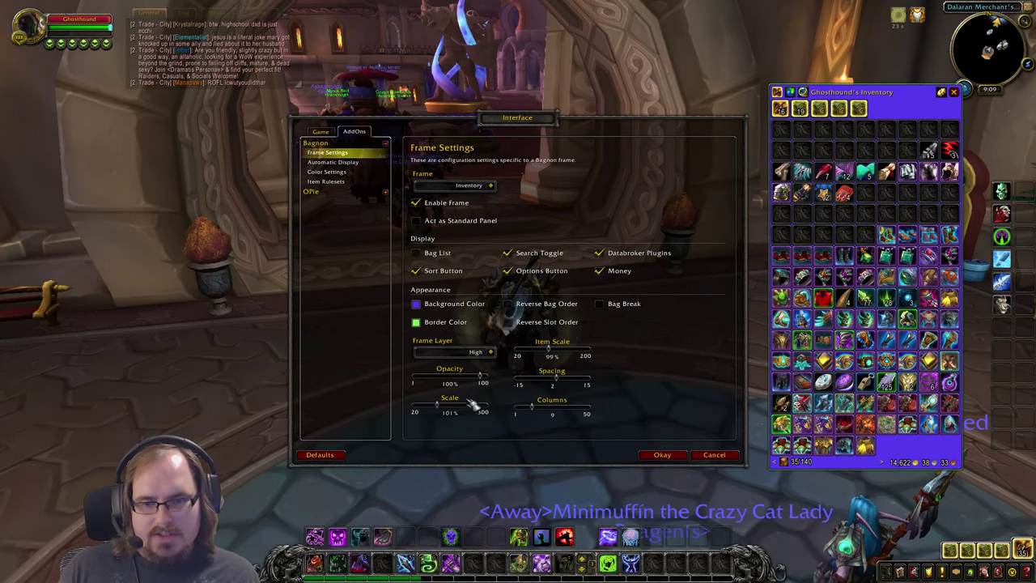
# Try several Item Scale and Spacing values, settle on 50% item scale, then cancel the options.
pyautogui.moveTo(554, 357); pyautogui.dragTo(565, 357)
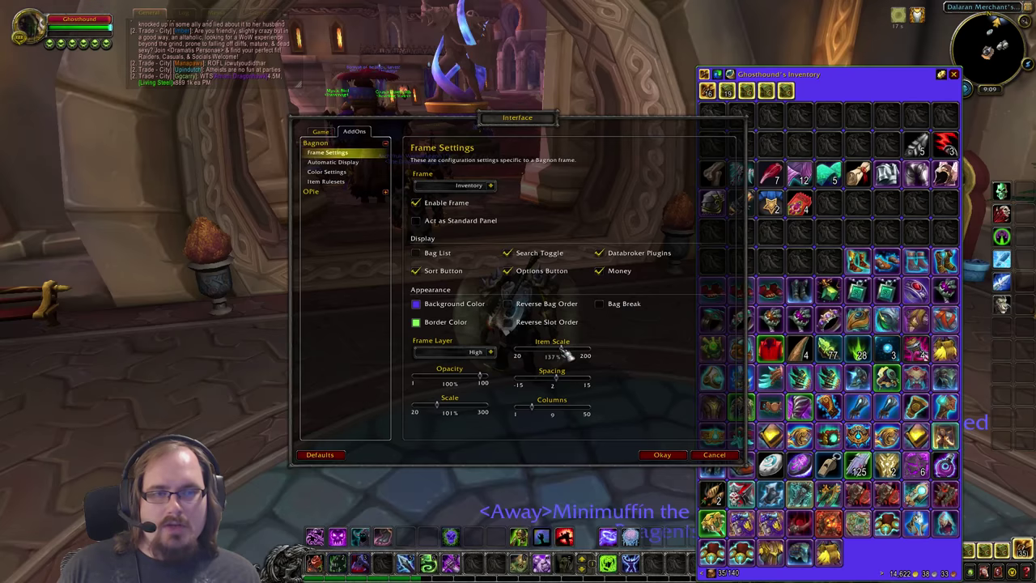
pyautogui.moveTo(569, 354); pyautogui.dragTo(553, 356)
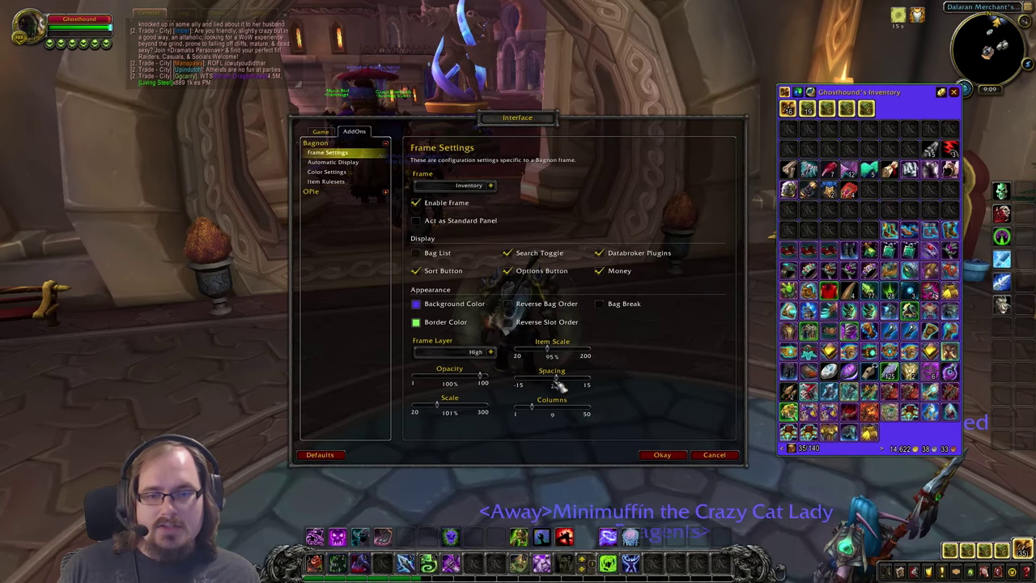
pyautogui.moveTo(561, 384)
pyautogui.mouseDown()
pyautogui.moveTo(571, 384)
pyautogui.moveTo(559, 381)
pyautogui.mouseUp()
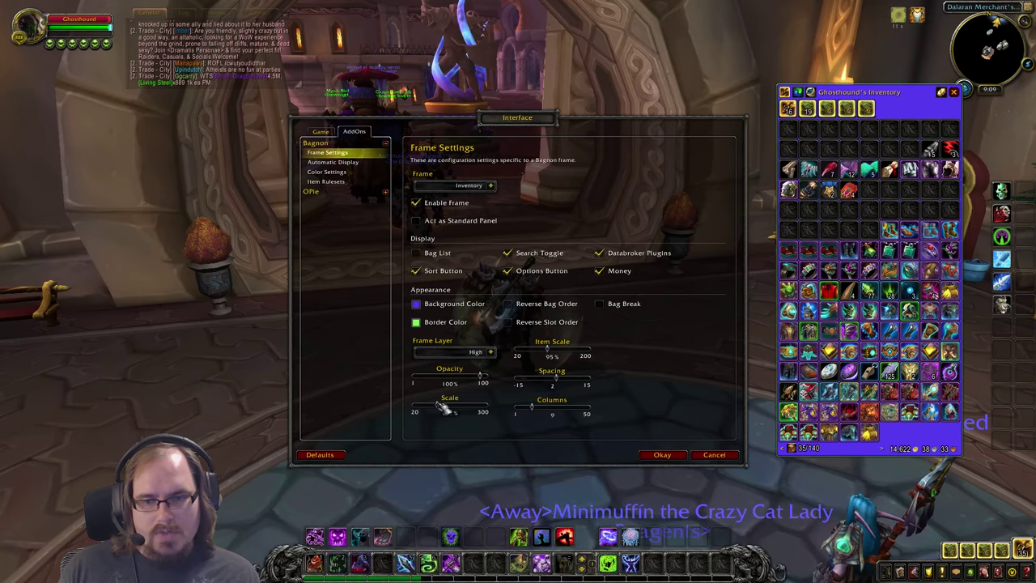
pyautogui.moveTo(553, 354); pyautogui.dragTo(540, 356)
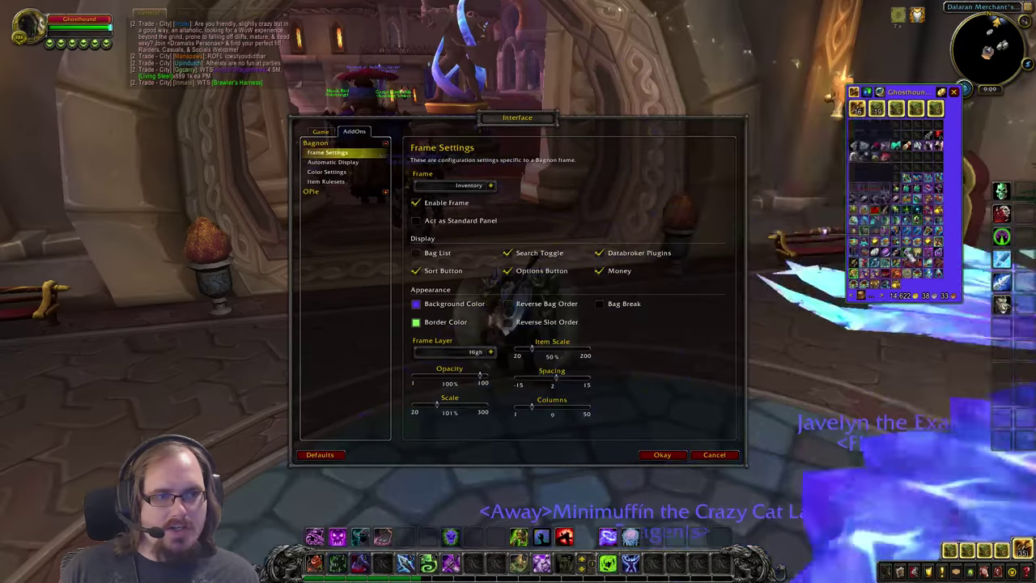
pyautogui.click(716, 456)
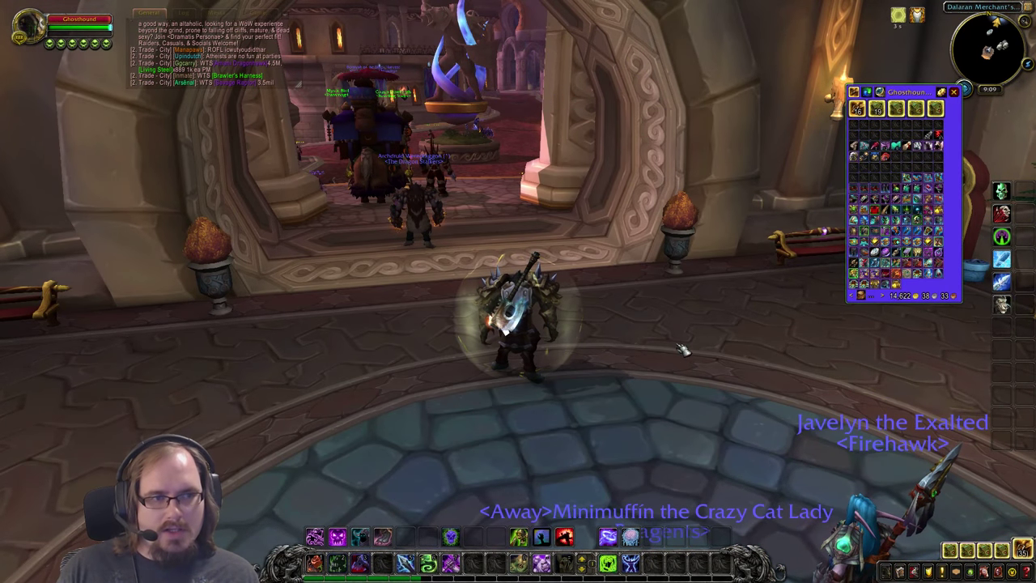
# In the inventory's frame settings, replace the purple background with a darkened colour.
pyautogui.click(950, 93)
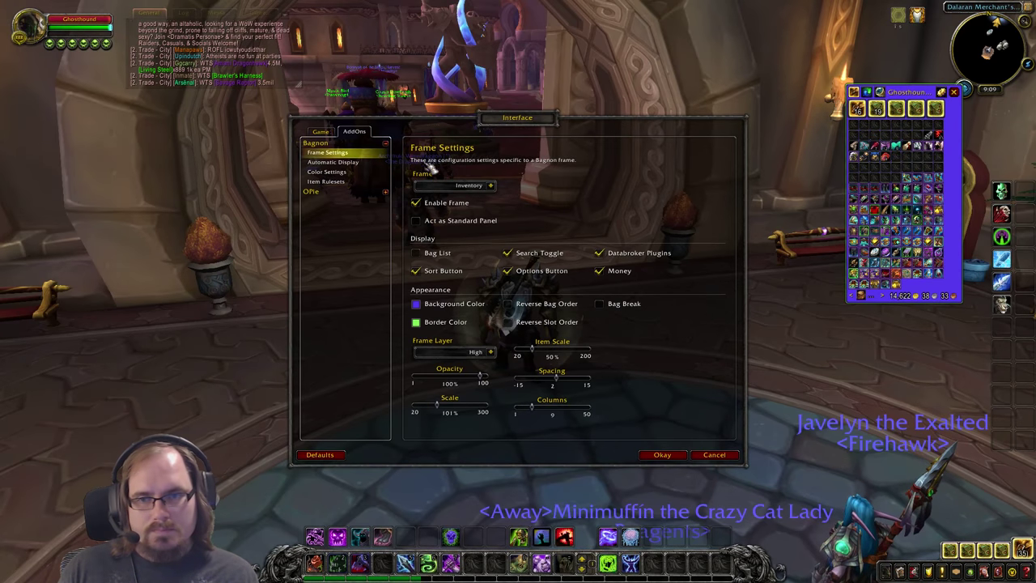
pyautogui.click(360, 144)
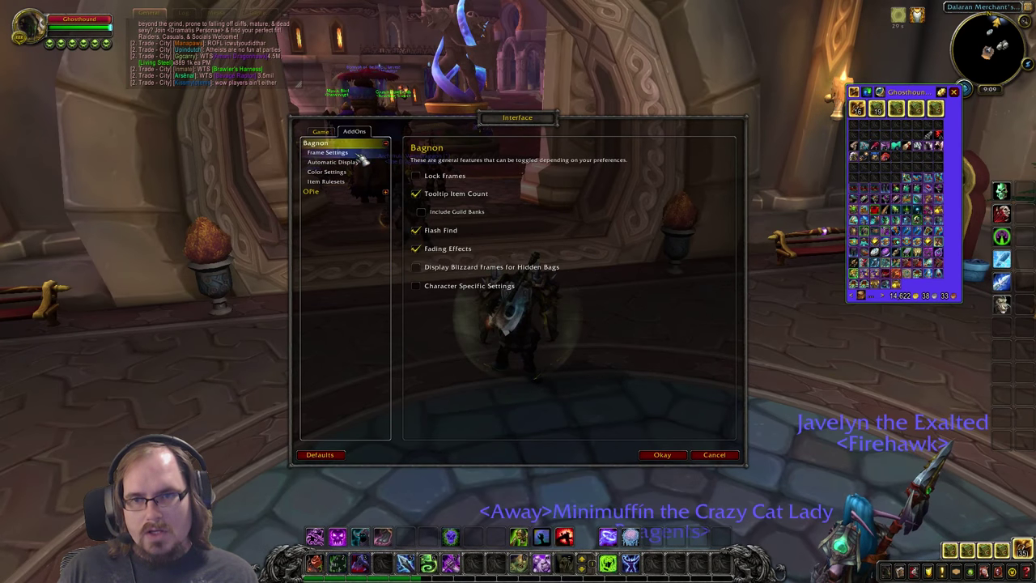
pyautogui.click(357, 153)
pyautogui.click(423, 306)
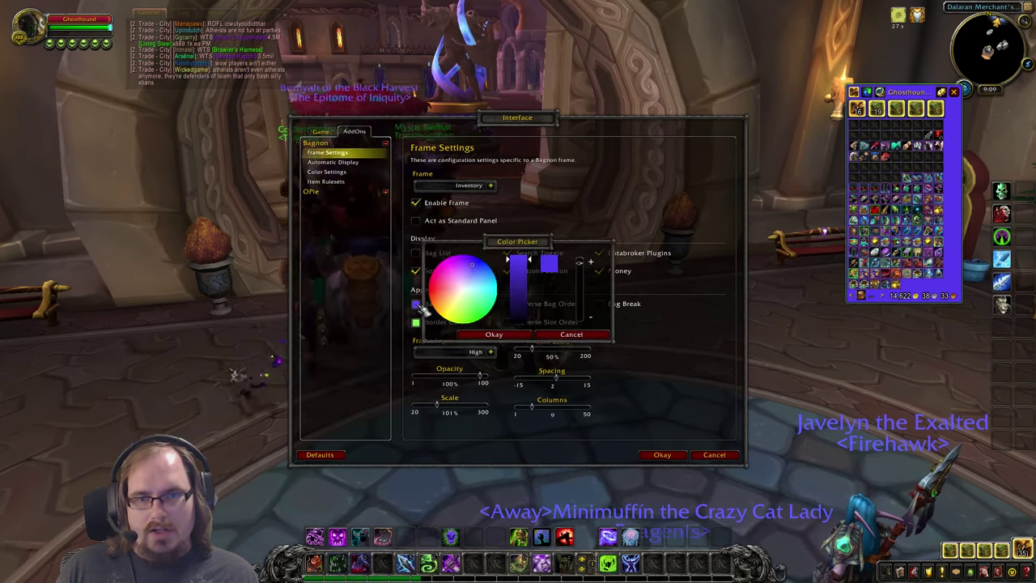
pyautogui.click(469, 293)
pyautogui.moveTo(515, 279); pyautogui.dragTo(518, 318)
pyautogui.click(494, 334)
# Change the inventory border colour and raise Item Scale from 50% to 105%.
pyautogui.click(418, 322)
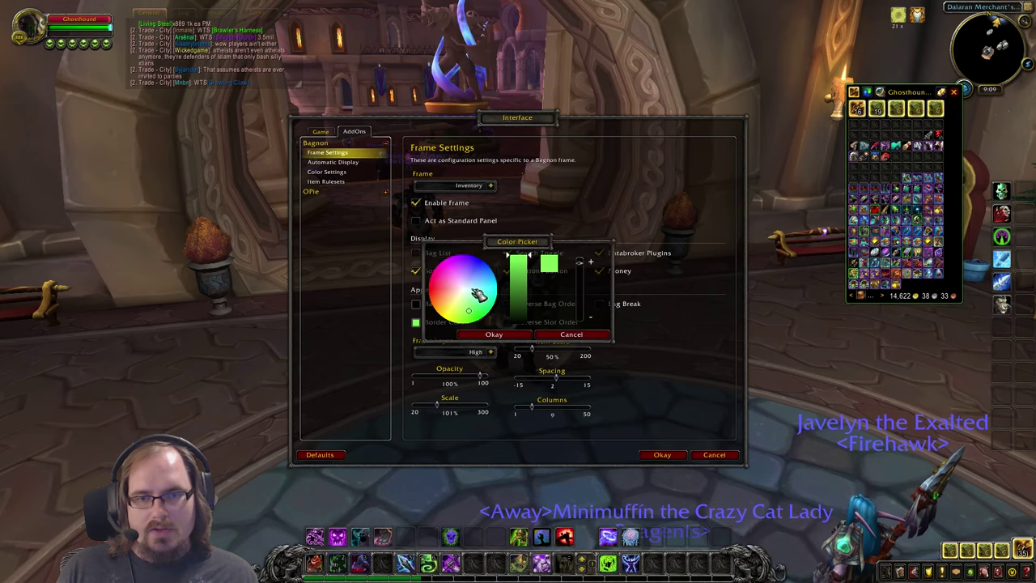
pyautogui.click(494, 335)
pyautogui.moveTo(531, 350); pyautogui.dragTo(556, 354)
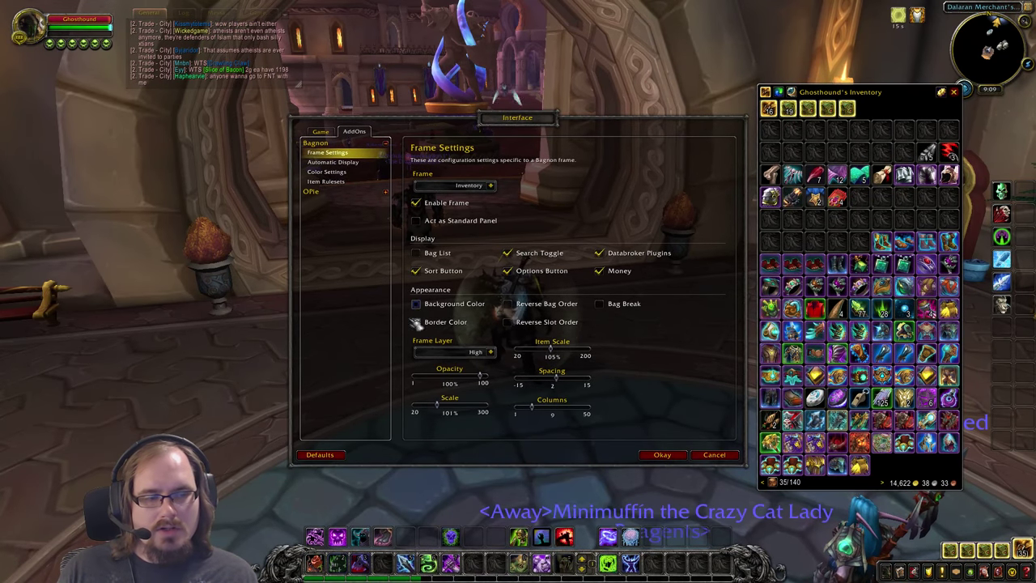
# Apply the settings, review Bagnon's Automatic Display options, then close the options and inventory.
pyautogui.click(662, 456)
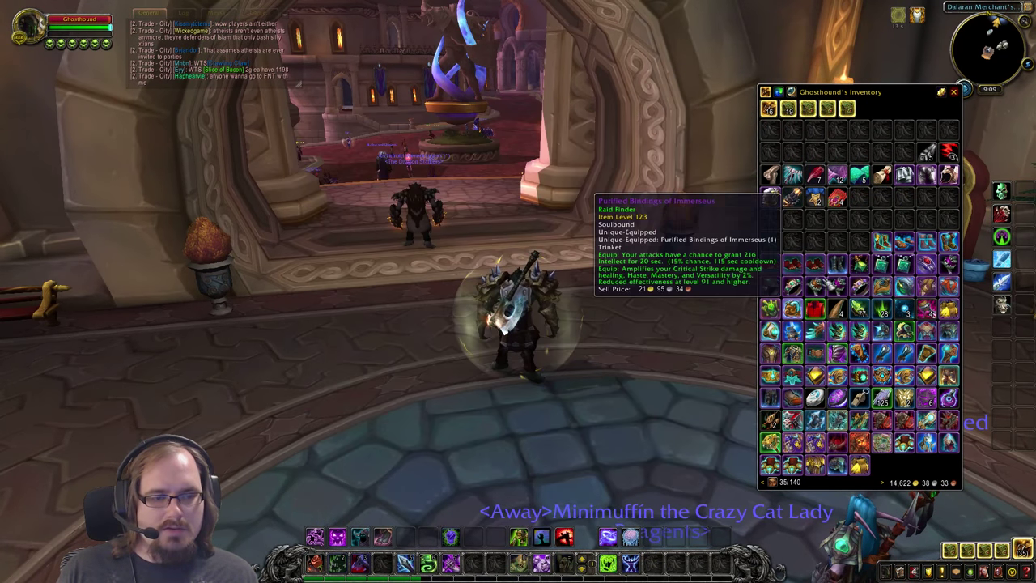
pyautogui.click(944, 92)
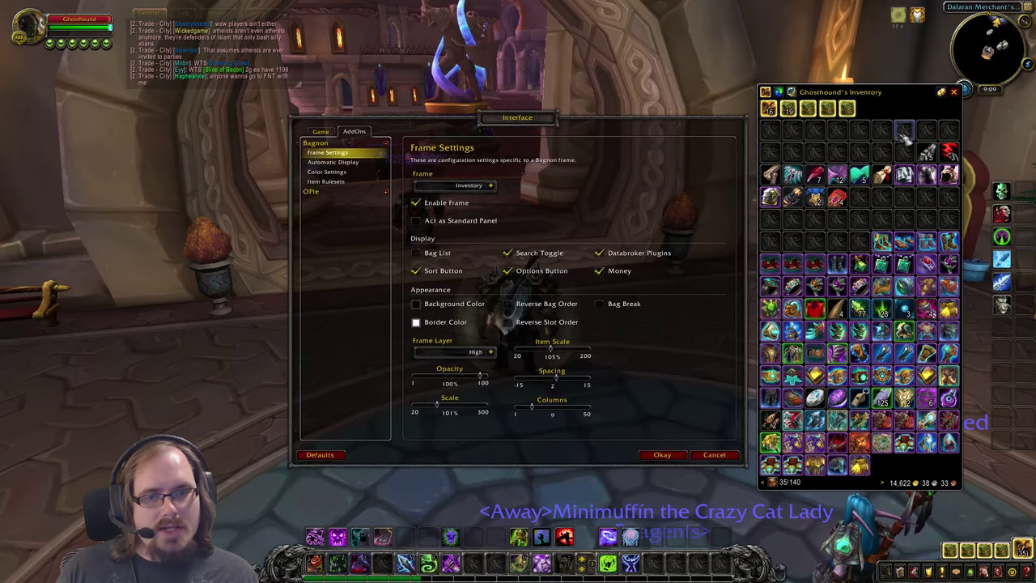
pyautogui.click(348, 163)
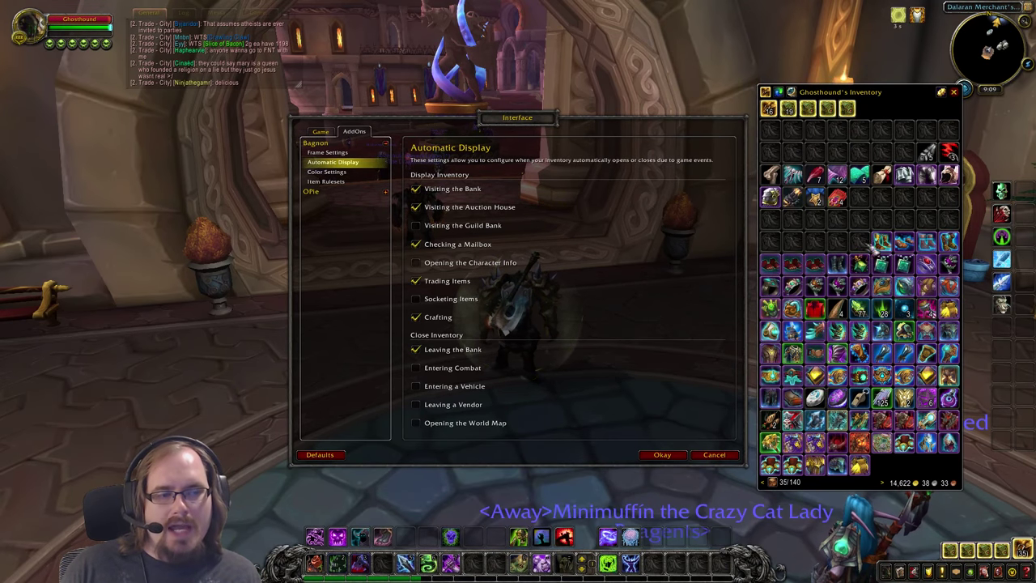
pyautogui.click(664, 455)
pyautogui.press('Escape')
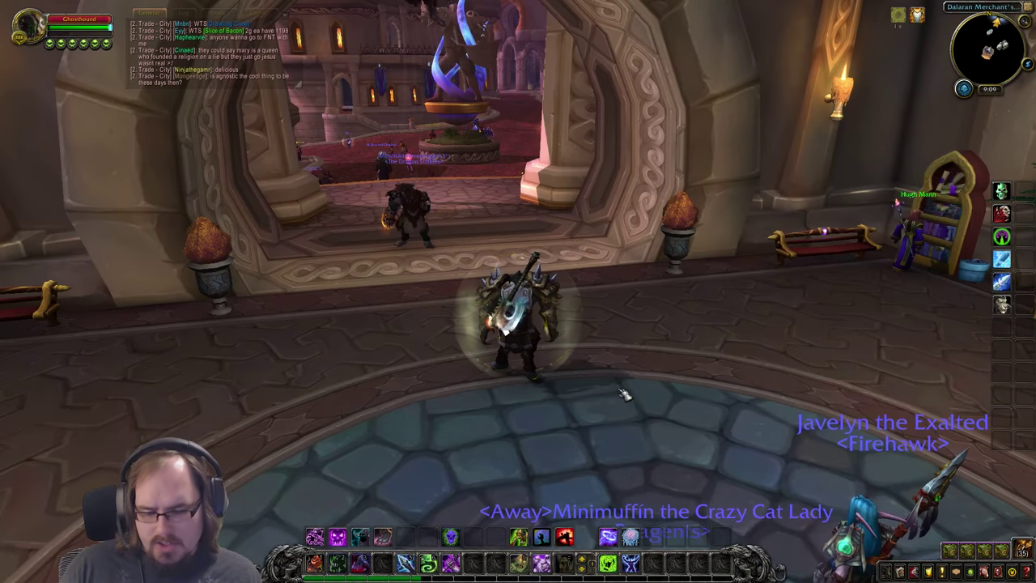
# Reopen the inventory, recheck the Automatic Display options, then close the options and bags.
pyautogui.press('b')
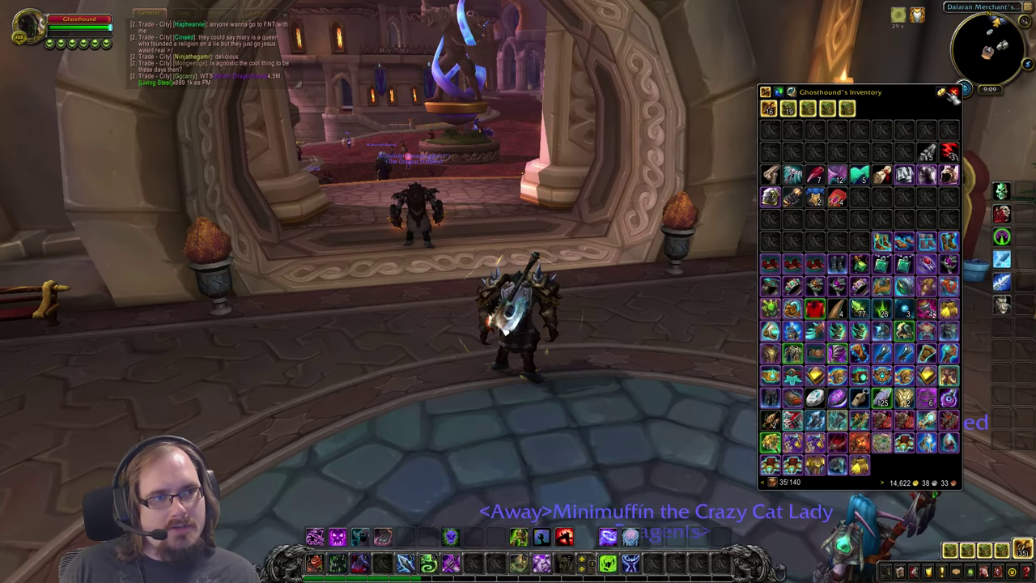
pyautogui.click(942, 92)
pyautogui.click(333, 162)
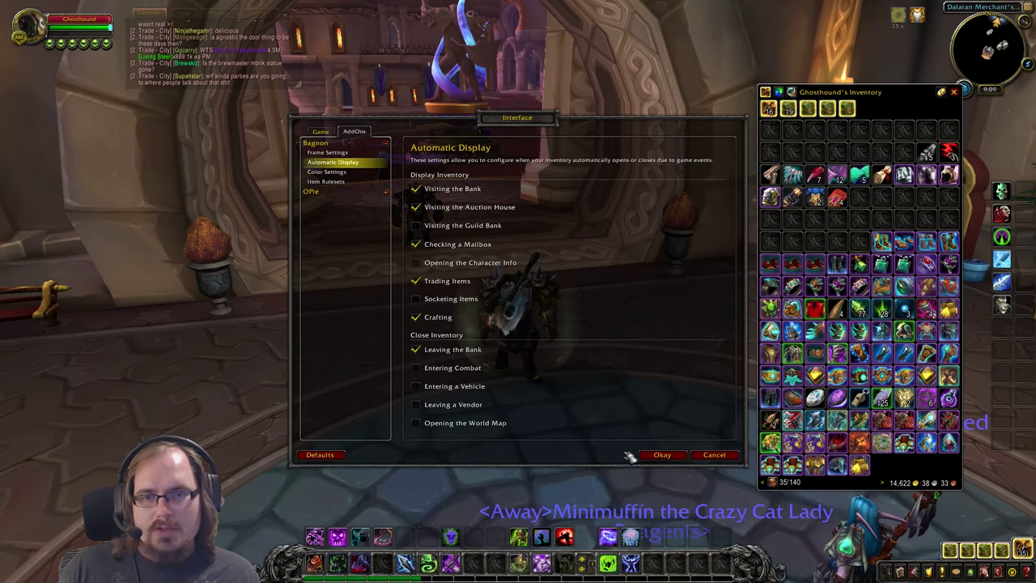
pyautogui.click(662, 456)
pyautogui.press('Escape')
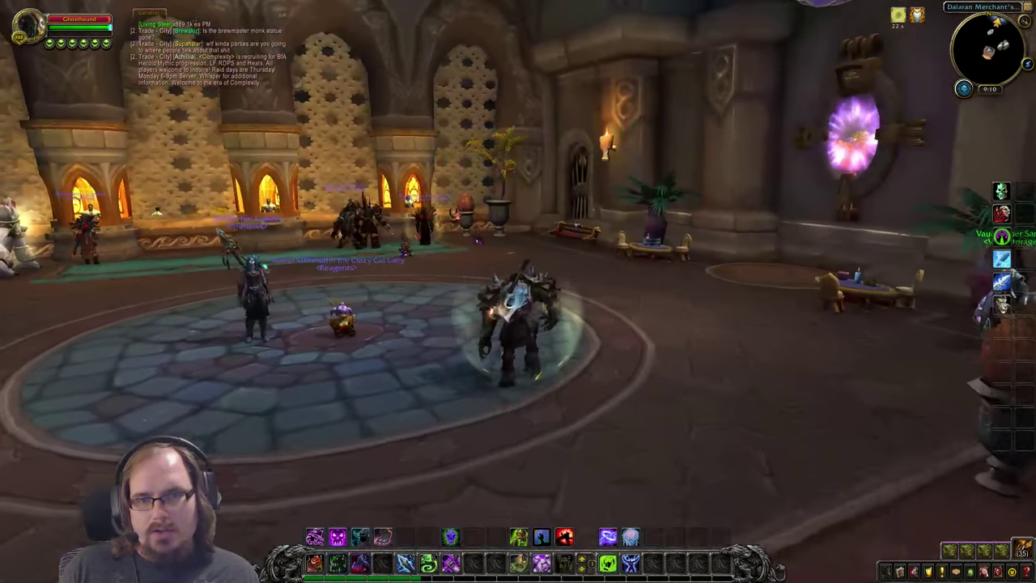
# Open the bank at banker Teller Gee, then walk away back into the room.
pyautogui.moveTo(620, 338)
pyautogui.mouseDown()
pyautogui.moveTo(518, 340)
pyautogui.moveTo(620, 339)
pyautogui.mouseUp()
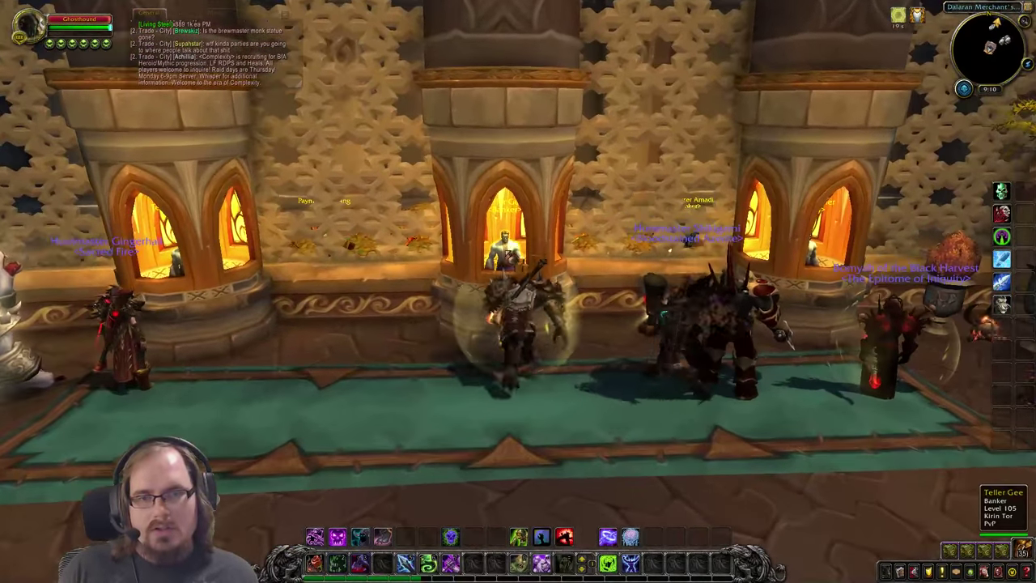
pyautogui.rightClick(503, 243)
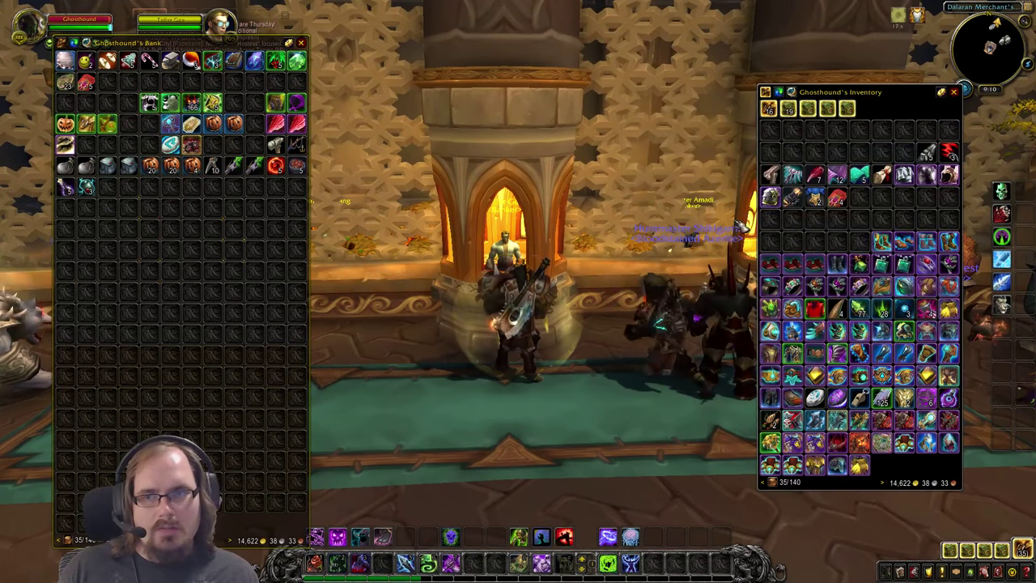
pyautogui.press('d')
pyautogui.press('a')
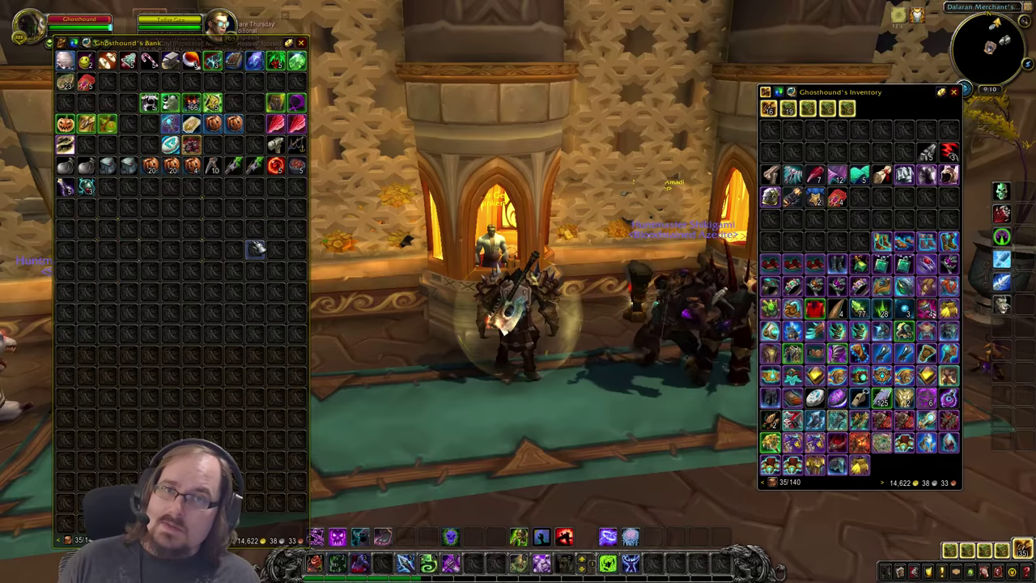
pyautogui.press('a')
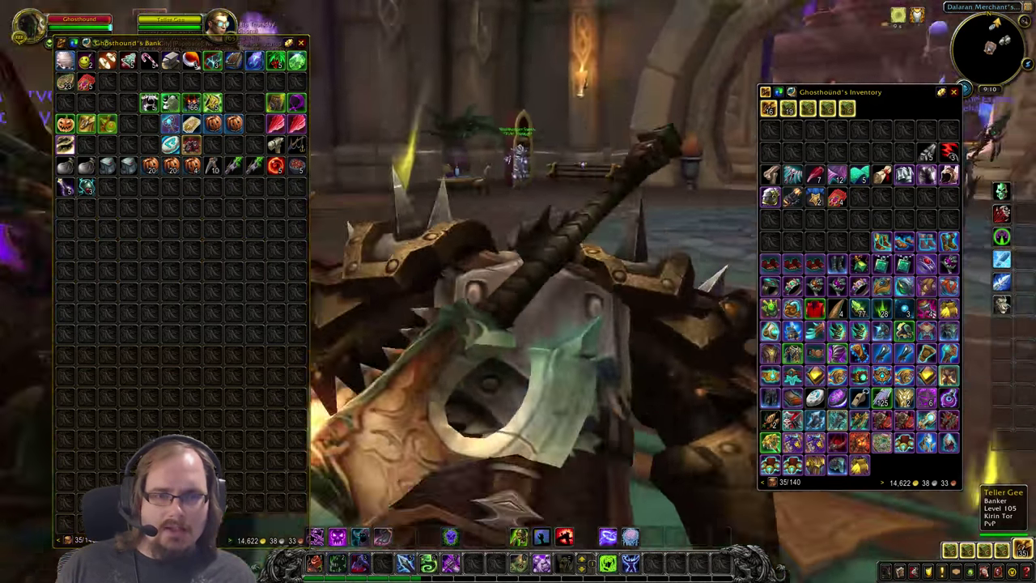
pyautogui.press('w')
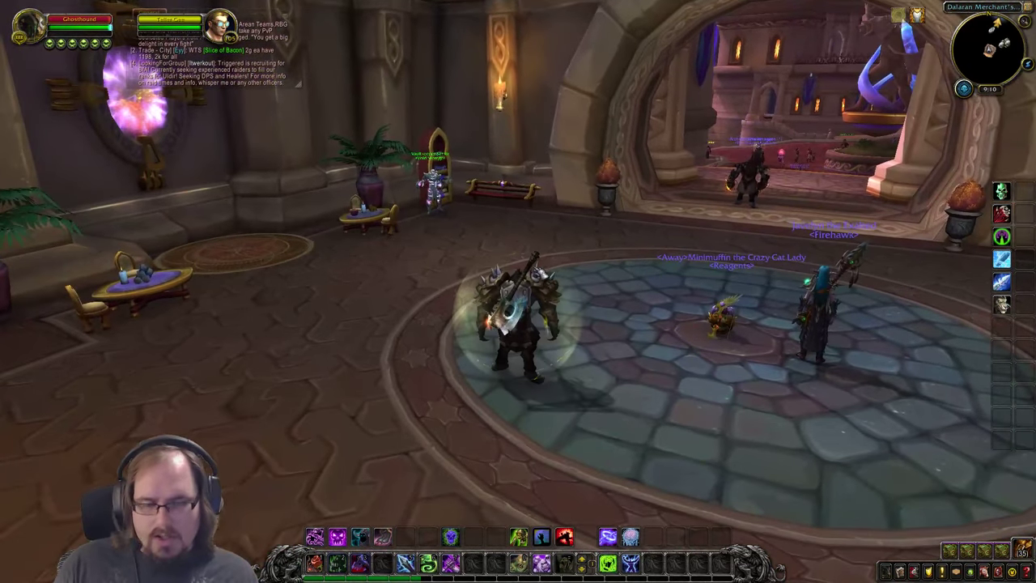
# Uncheck Visiting the Bank in Bagnon's Automatic Display options and close the bags.
pyautogui.press('b')
pyautogui.click(941, 92)
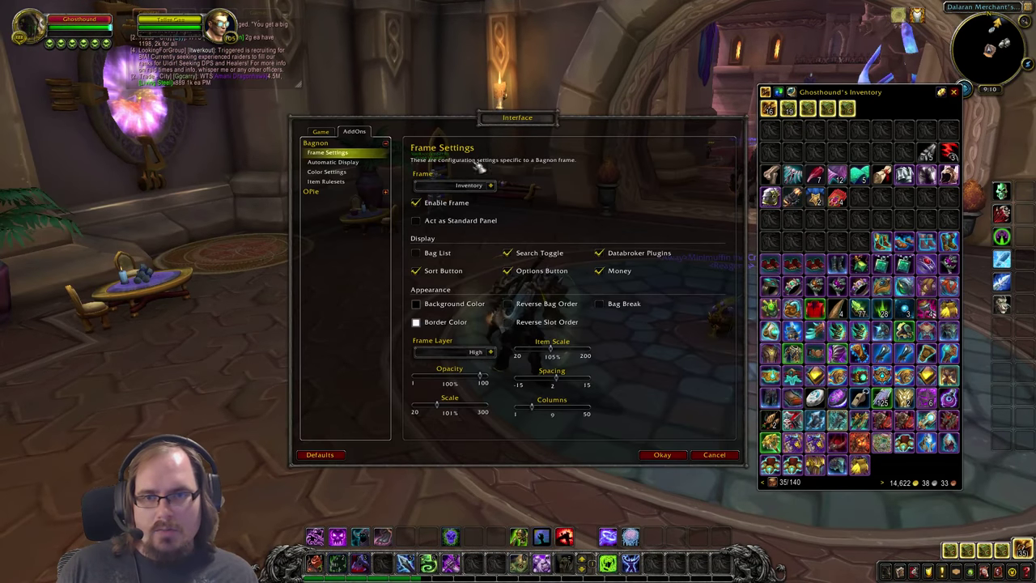
pyautogui.click(366, 163)
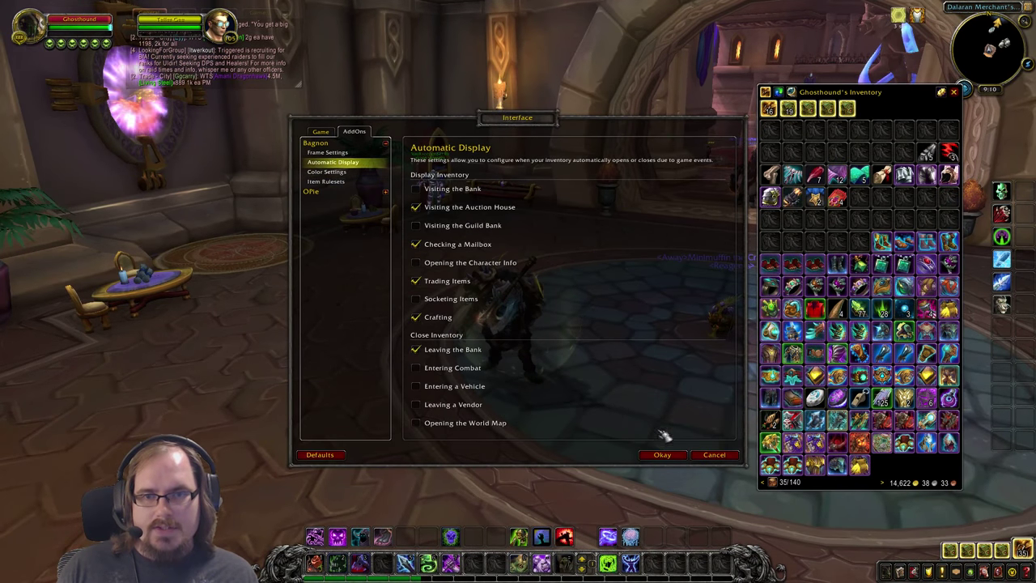
pyautogui.click(662, 454)
pyautogui.press('b')
# Test at the banker that only the bank opens, then walk back onto the plaza.
pyautogui.press('a')
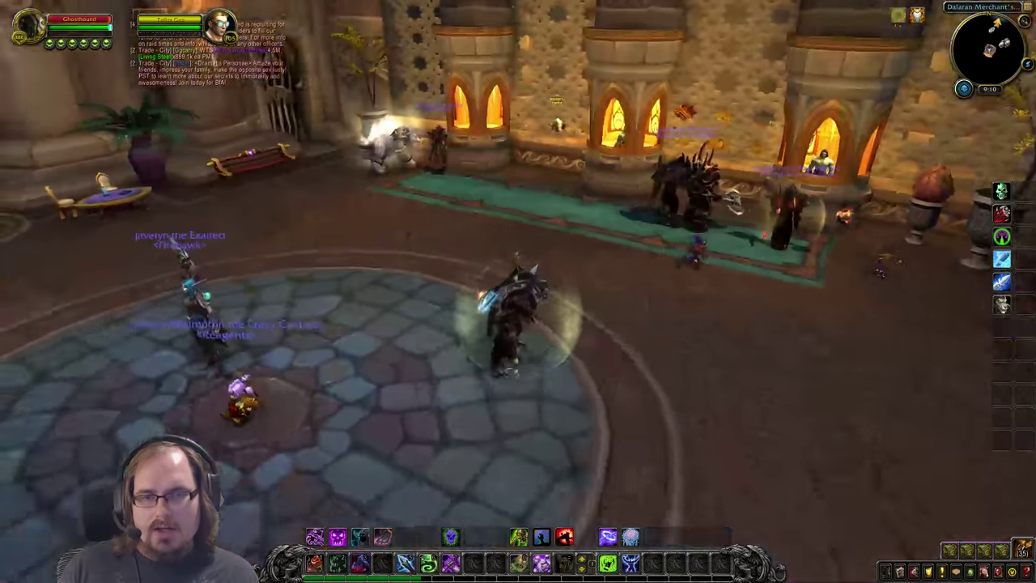
pyautogui.press('w')
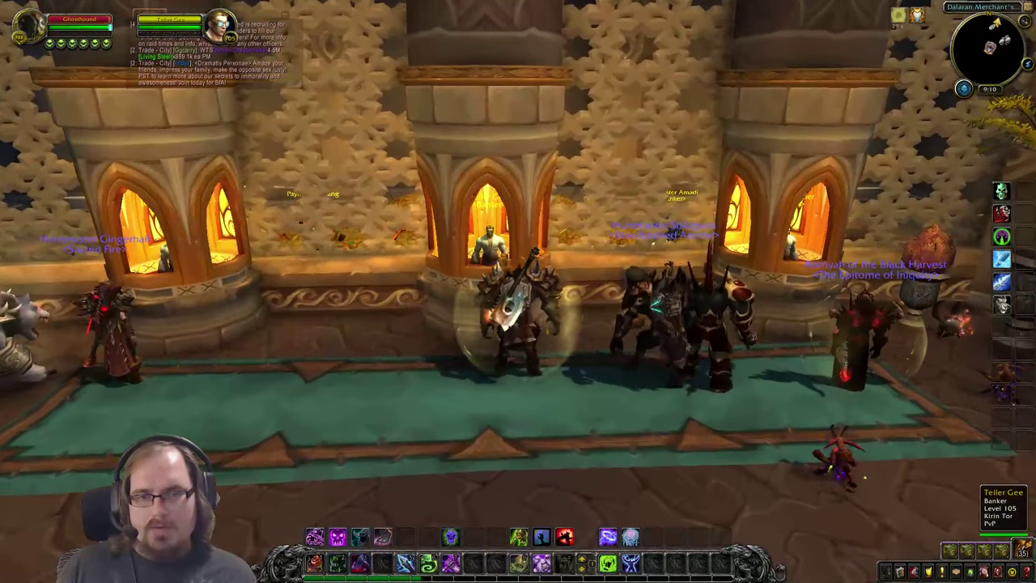
pyautogui.rightClick(488, 239)
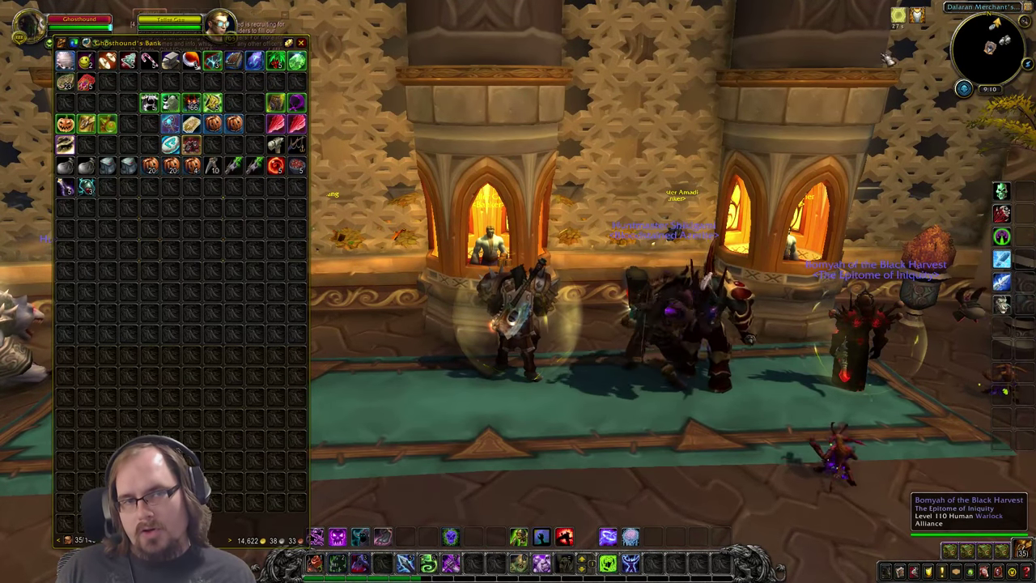
pyautogui.press('d')
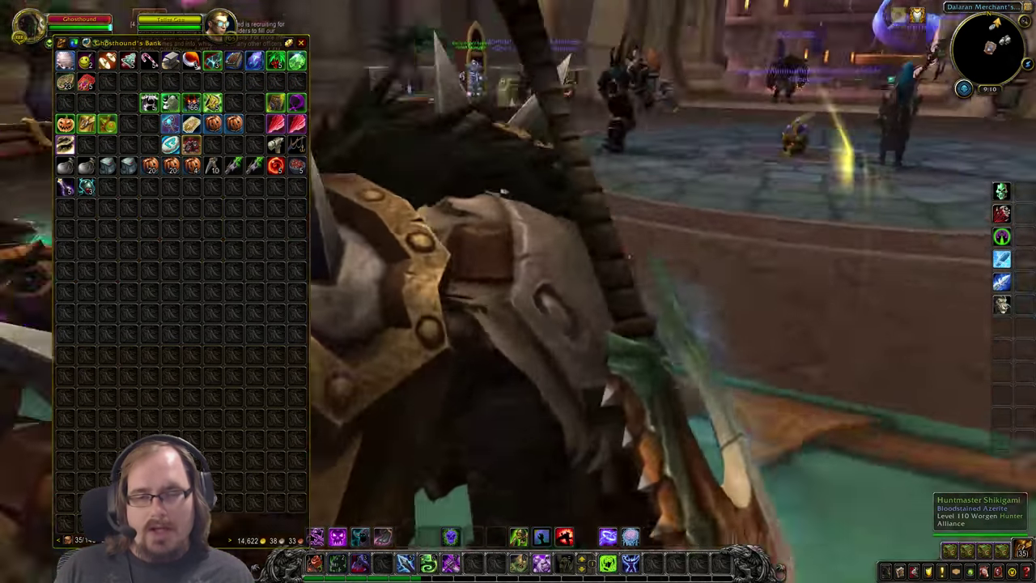
pyautogui.press('w')
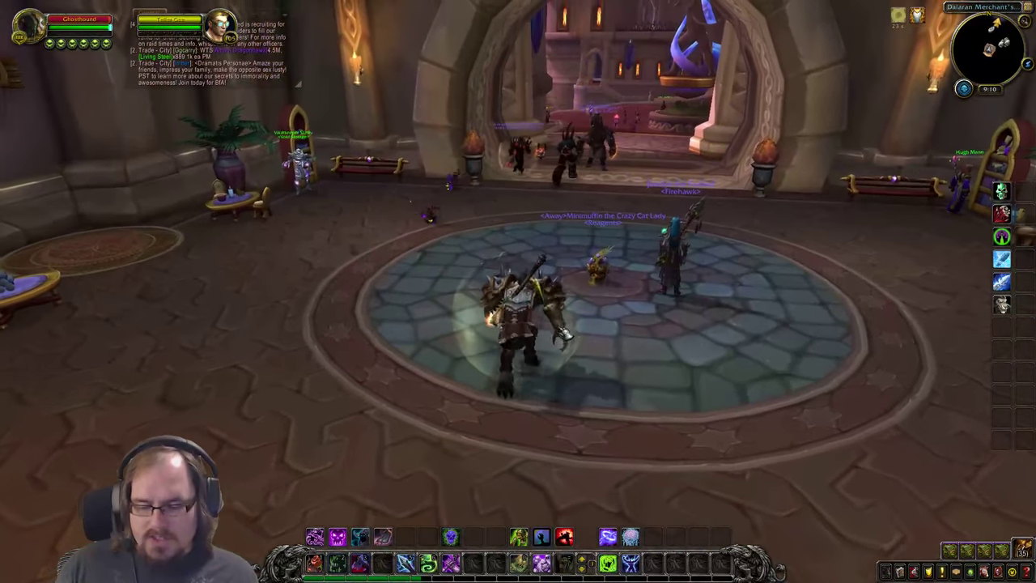
# Reopen the inventory and bring up Bagnon's Automatic Display options again.
pyautogui.press('b')
pyautogui.click(944, 93)
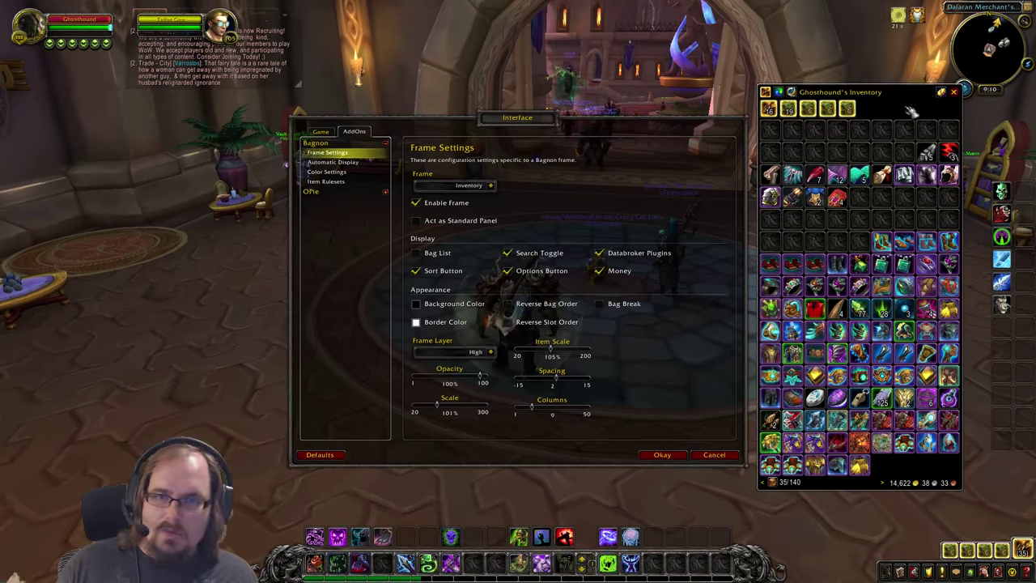
pyautogui.click(338, 162)
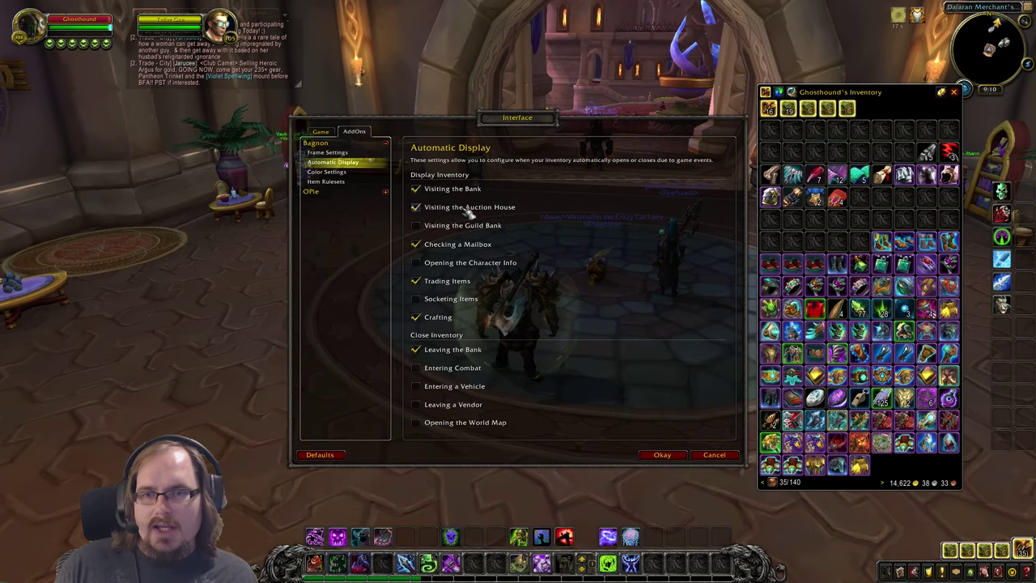